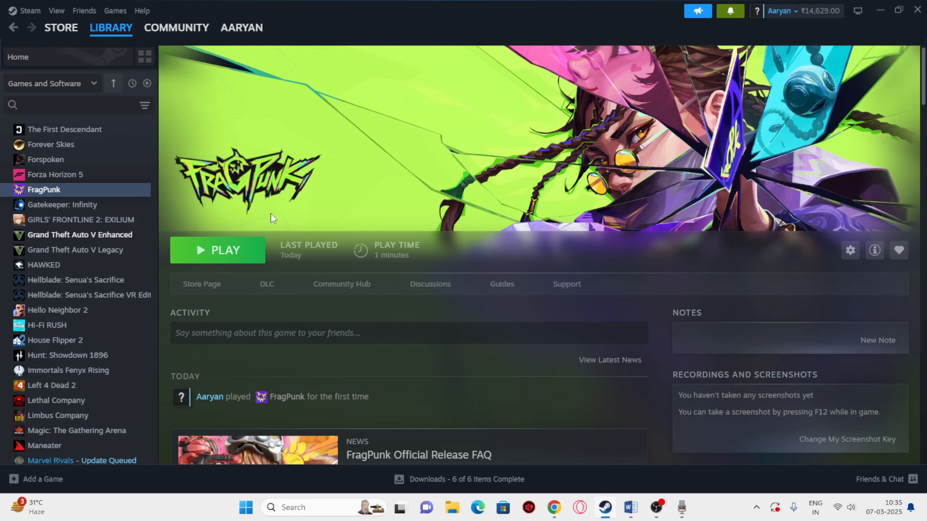
Switch to the Word document and highlight the first fix in the list, restarting the PC
{"action": "left_click", "coordinate": [630, 507]}
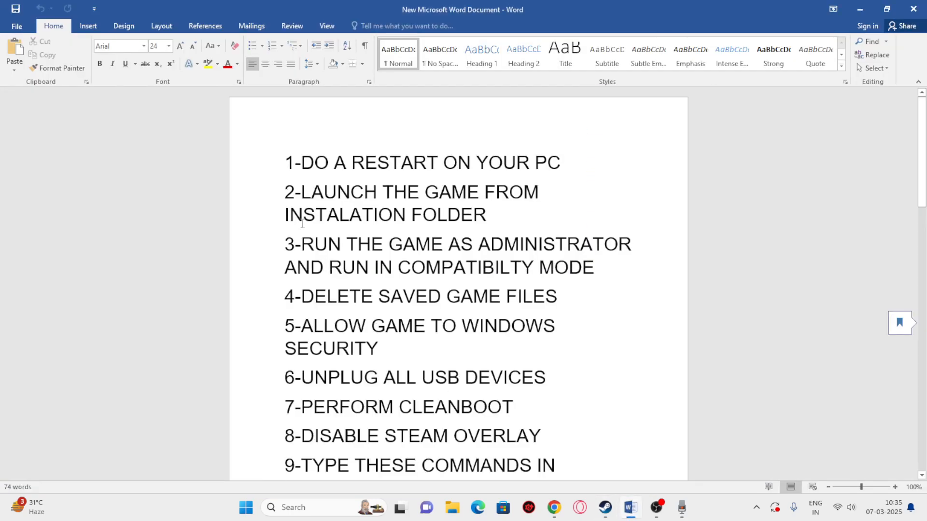
{"action": "left_click_drag", "start_coordinate": [301, 164], "coordinate": [497, 166]}
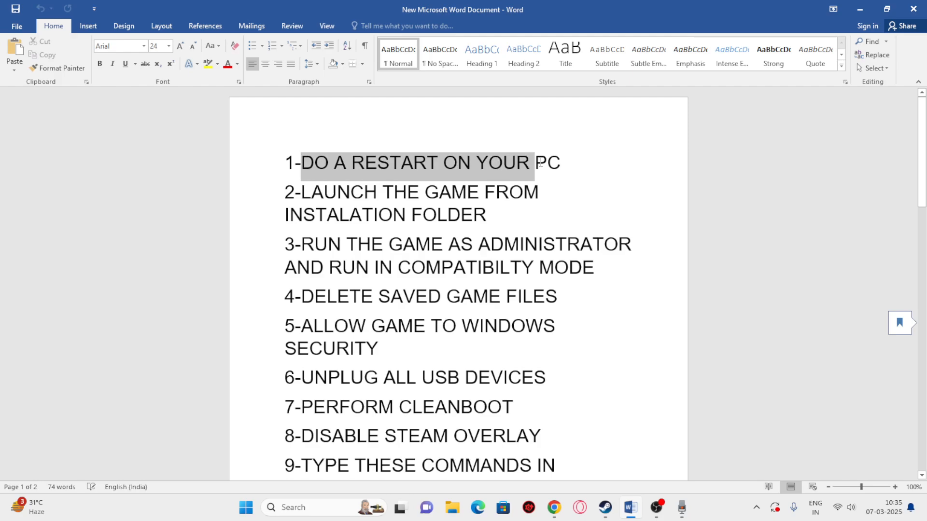
{"action": "left_click", "coordinate": [575, 184]}
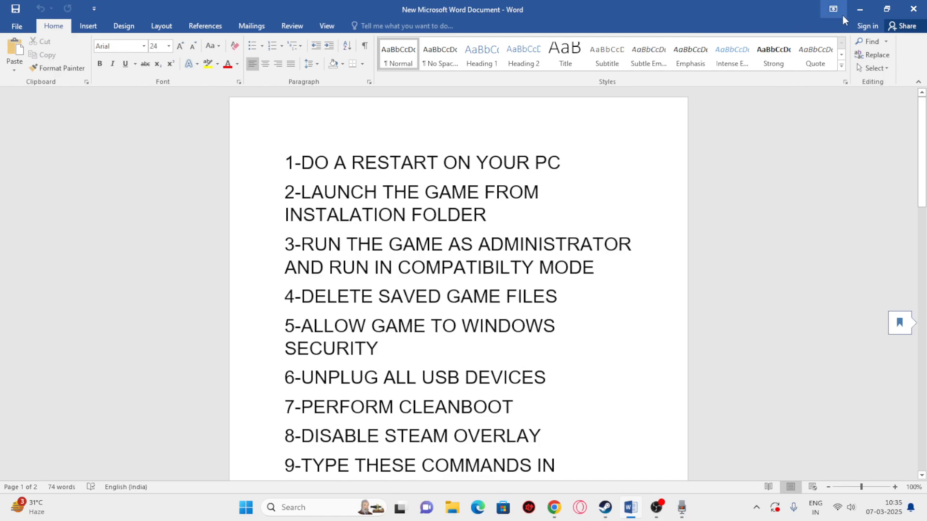
Show the Restart option in the Windows power choices, then dismiss them without restarting
{"action": "left_click", "coordinate": [245, 507]}
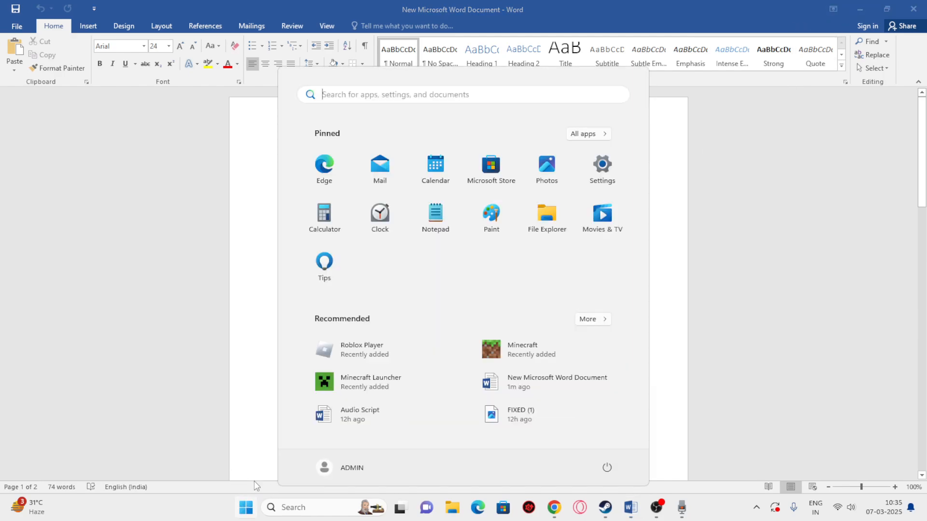
{"action": "left_click", "coordinate": [607, 468]}
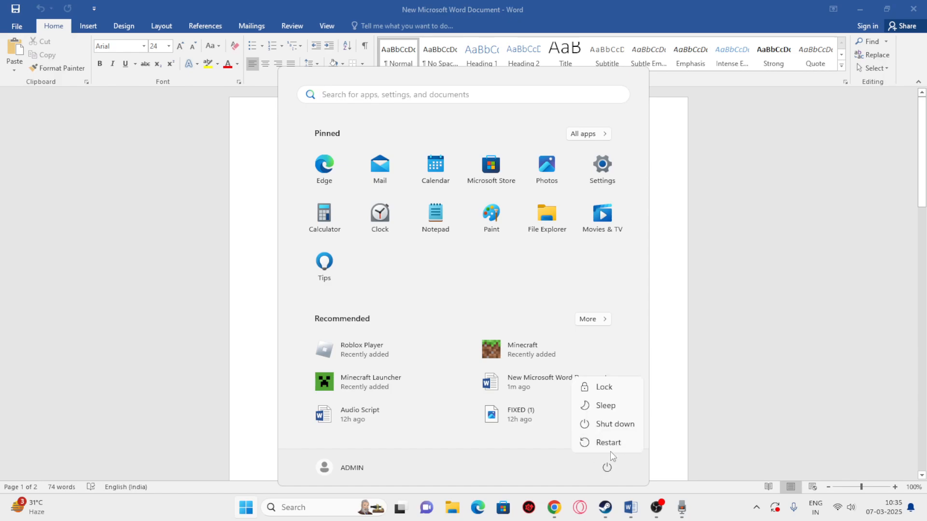
{"action": "left_click", "coordinate": [725, 515]}
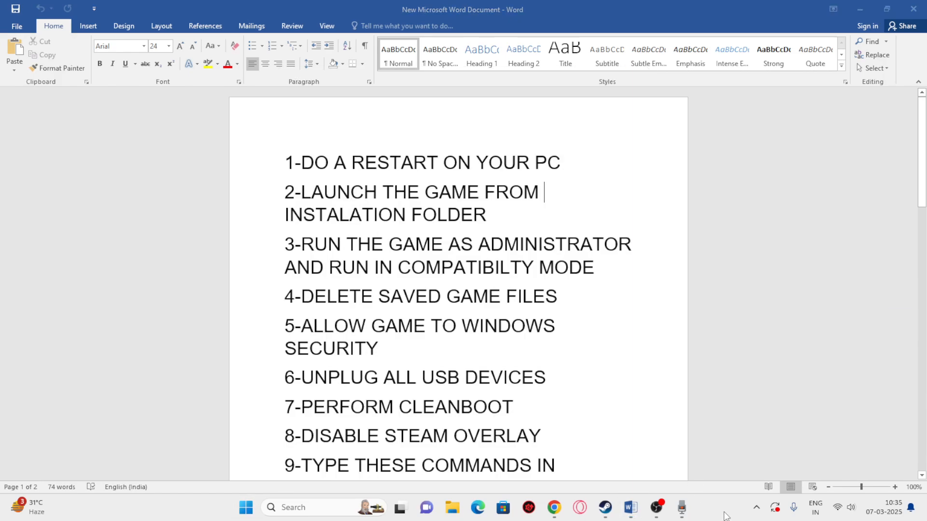
Highlight the second fix, launching the game from the installation folder, and return to Steam
{"action": "left_click", "coordinate": [313, 199]}
{"action": "left_click_drag", "start_coordinate": [304, 191], "coordinate": [514, 210]}
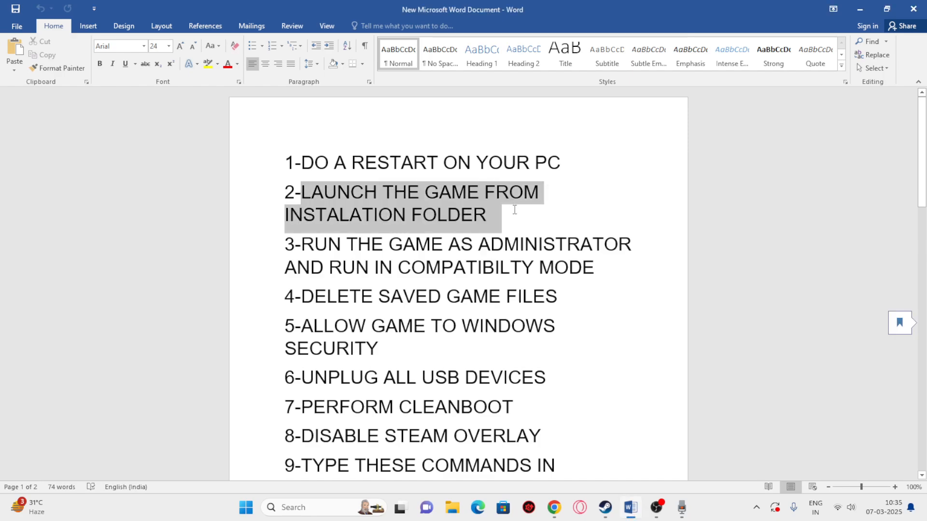
{"action": "left_click", "coordinate": [869, 8]}
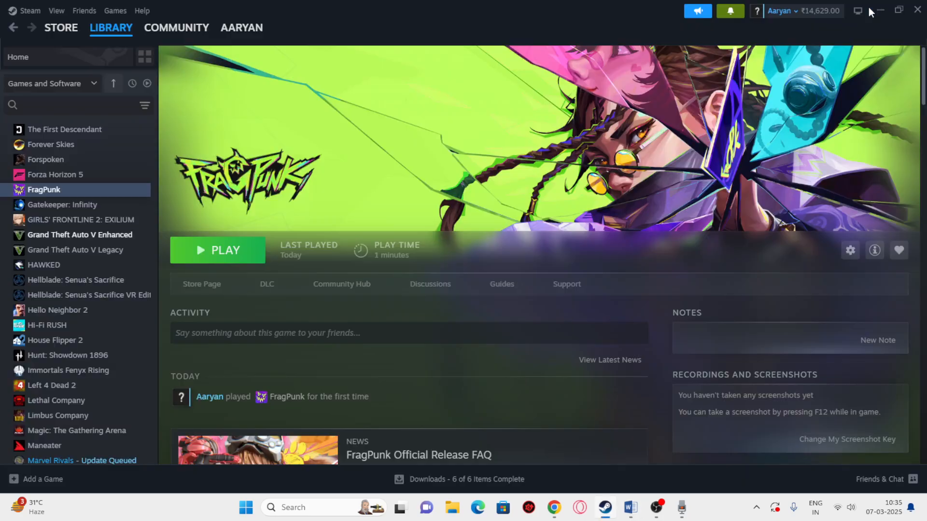
Browse to FragPunk's installation folder from its Installed Files properties and select the FragPunk application there
{"action": "right_click", "coordinate": [54, 194]}
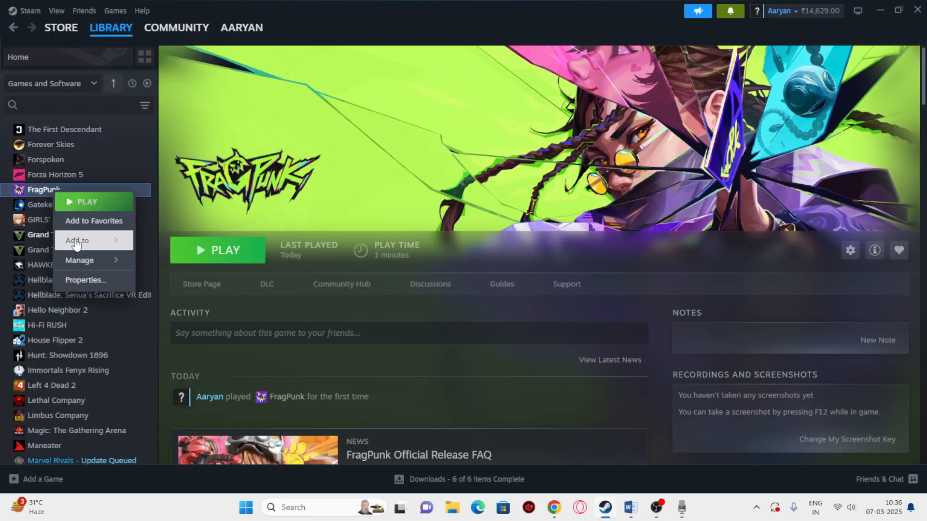
{"action": "left_click", "coordinate": [77, 280]}
{"action": "left_click", "coordinate": [307, 173]}
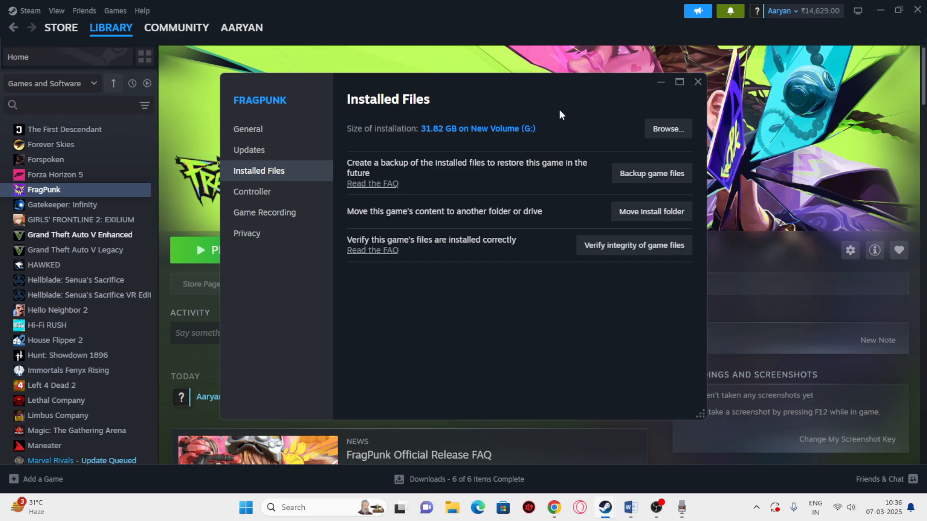
{"action": "left_click", "coordinate": [662, 131]}
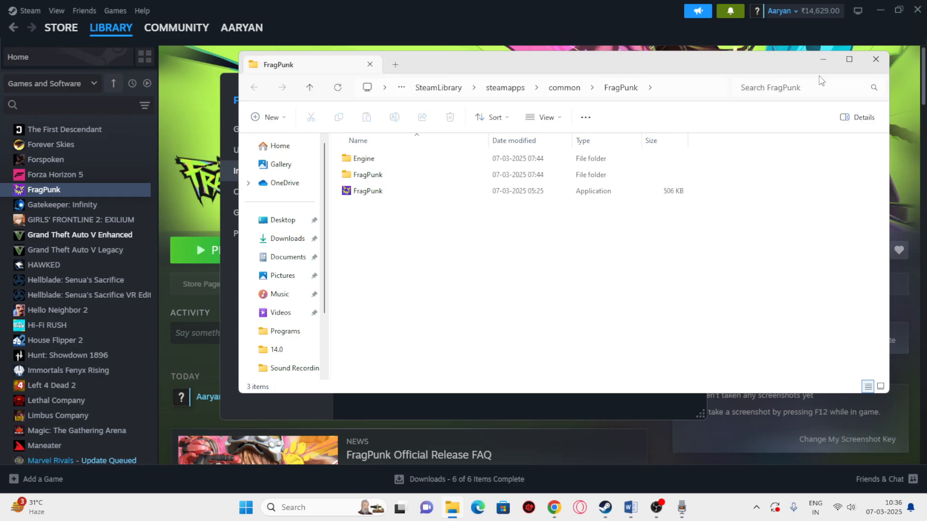
{"action": "left_click", "coordinate": [849, 58]}
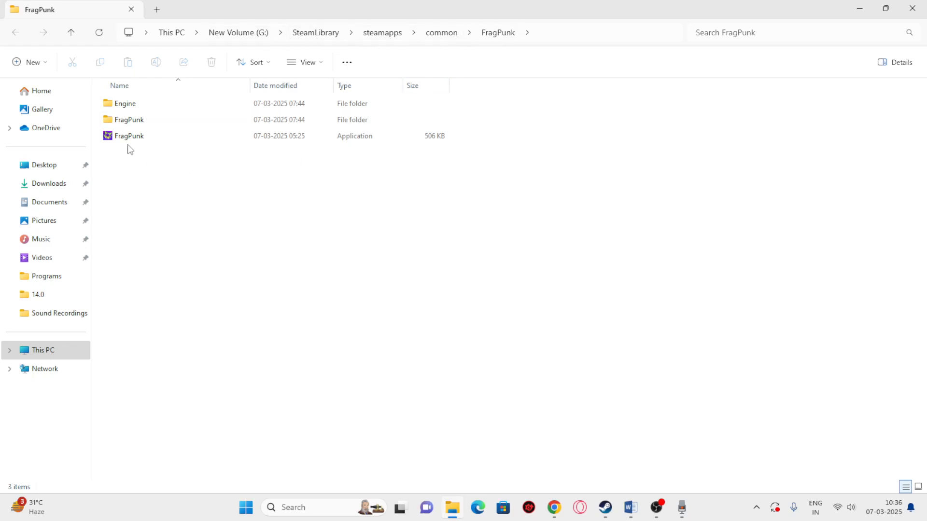
{"action": "left_click", "coordinate": [233, 137]}
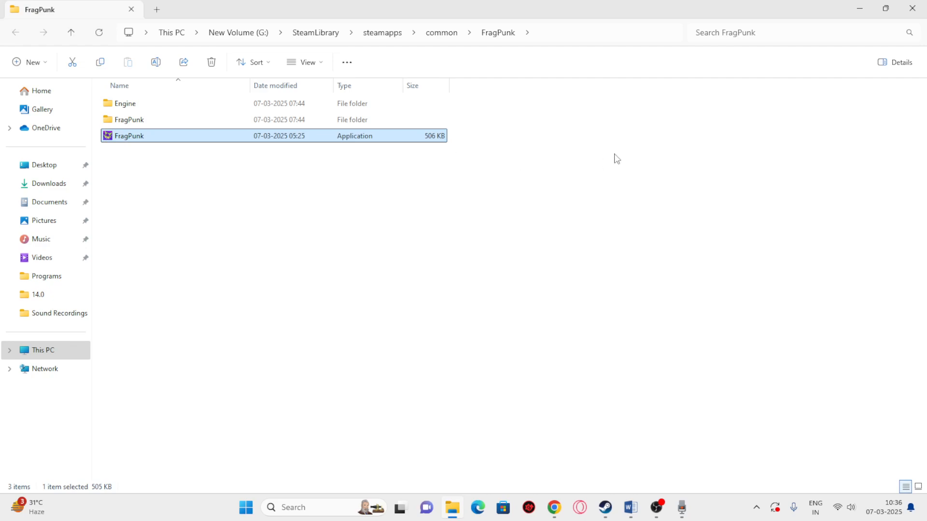
Close the FragPunk folder, the game's properties and the Steam window
{"action": "left_click", "coordinate": [915, 11]}
{"action": "left_click", "coordinate": [698, 82]}
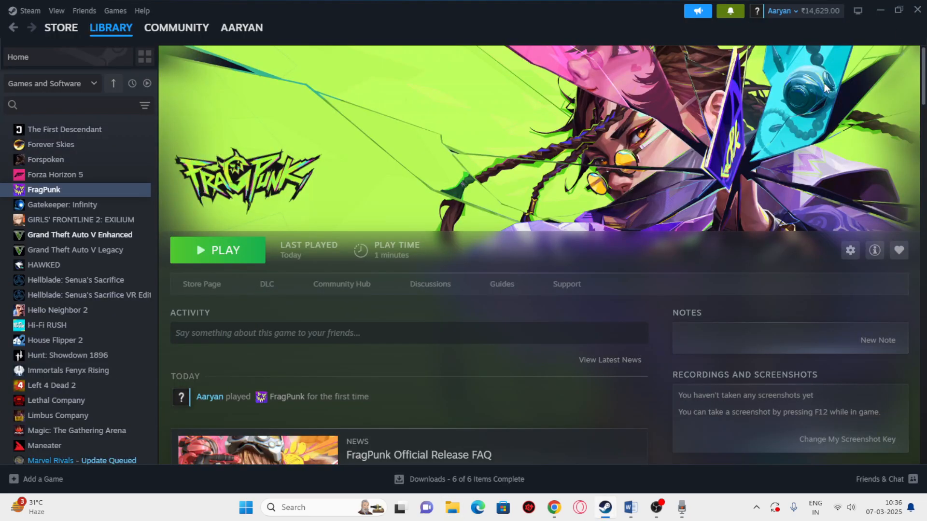
{"action": "left_click", "coordinate": [918, 10]}
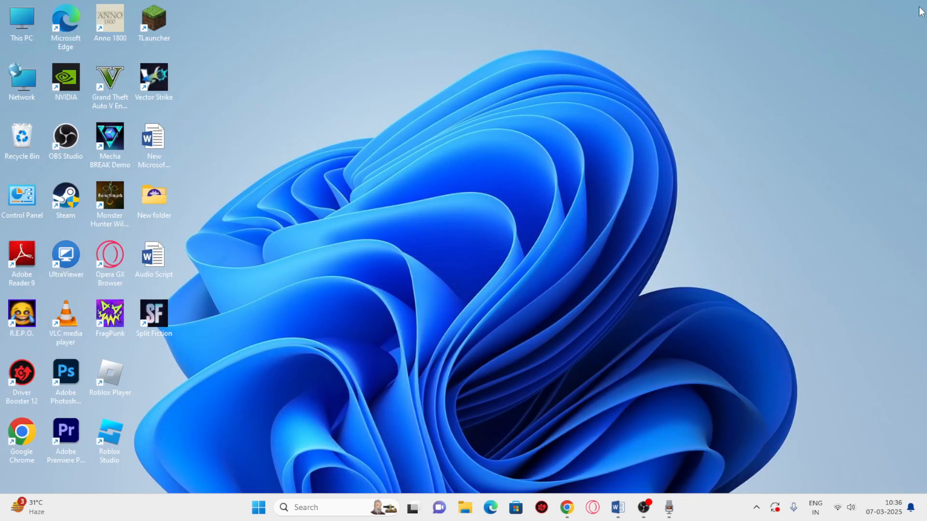
In File Explorer, open SteamLibrary\steamapps\common\FragPunk on New Volume (G:) and select the FragPunk application
{"action": "left_click", "coordinate": [465, 508]}
{"action": "left_click", "coordinate": [54, 355]}
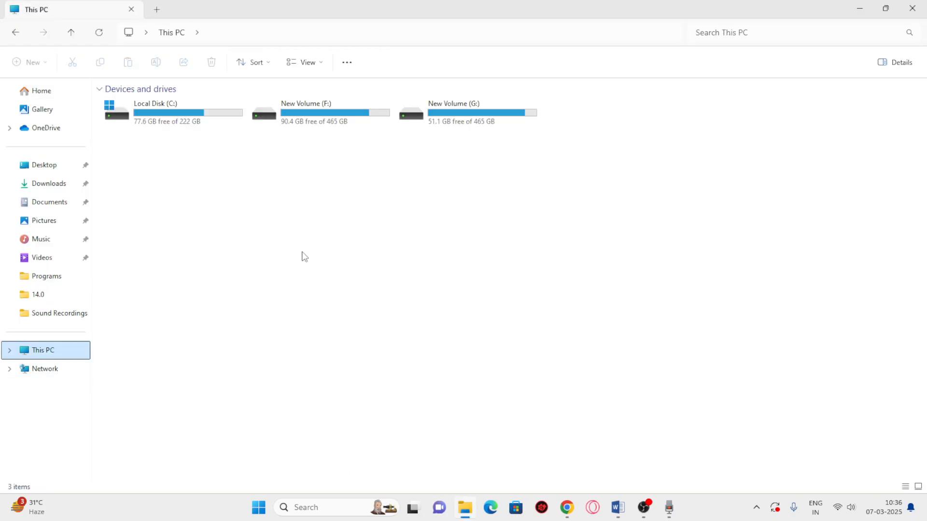
{"action": "double_click", "coordinate": [457, 102]}
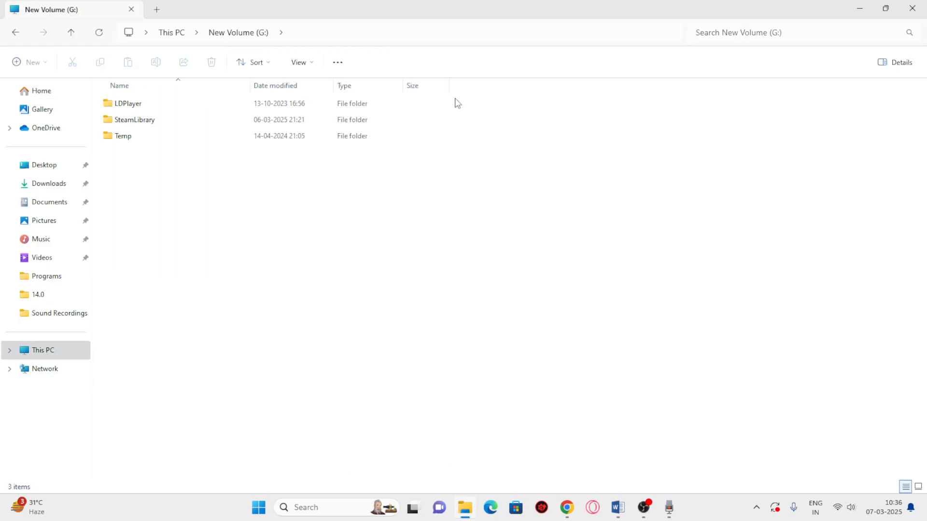
{"action": "double_click", "coordinate": [140, 119]}
{"action": "double_click", "coordinate": [134, 102]}
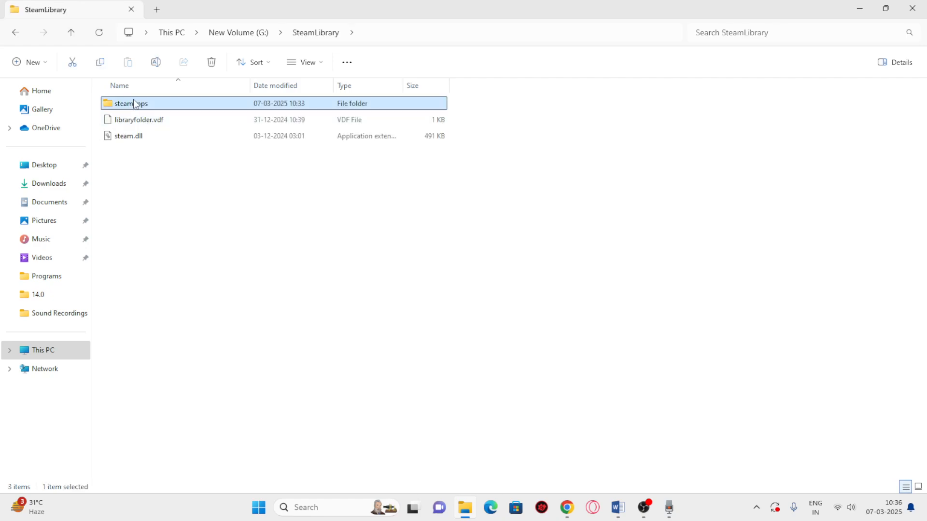
{"action": "double_click", "coordinate": [134, 103]}
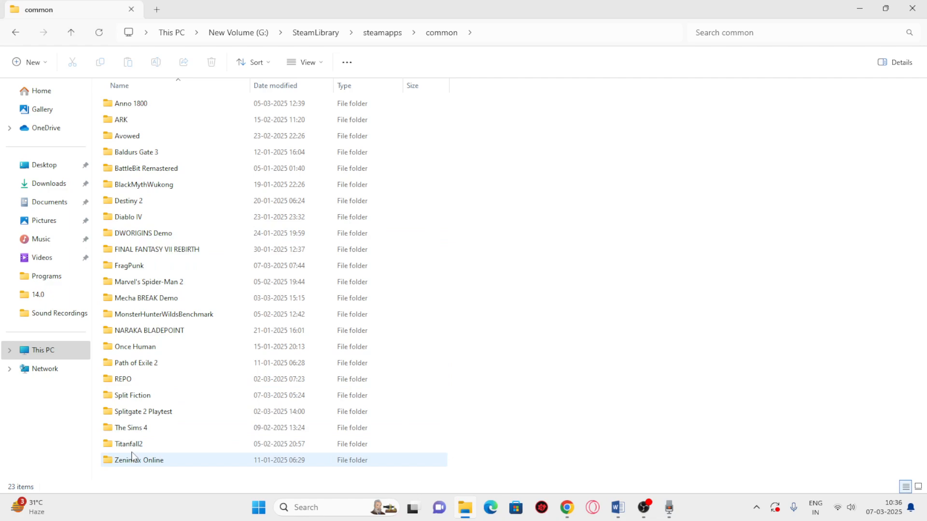
{"action": "double_click", "coordinate": [138, 268]}
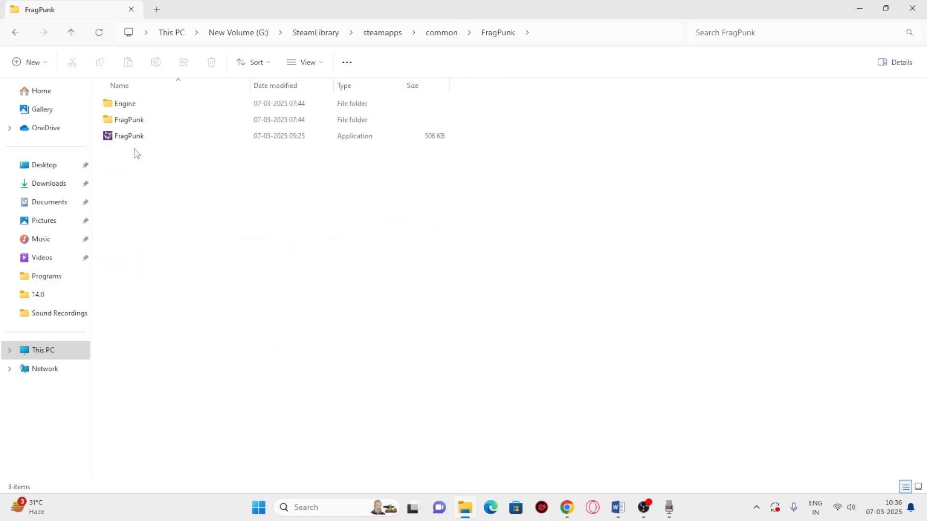
{"action": "left_click", "coordinate": [133, 140]}
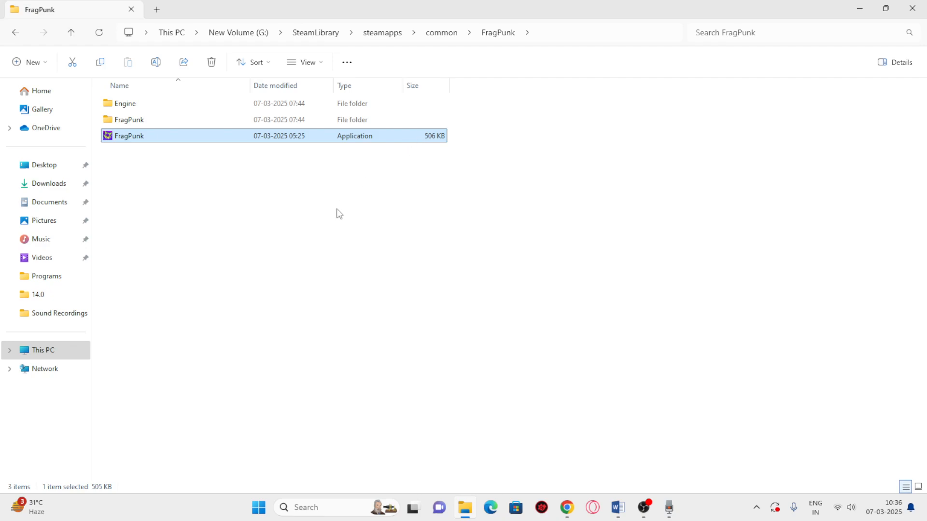
Highlight the third fix in the Word list, running as administrator and in compatibility mode, and return to the FragPunk folder
{"action": "left_click", "coordinate": [618, 507]}
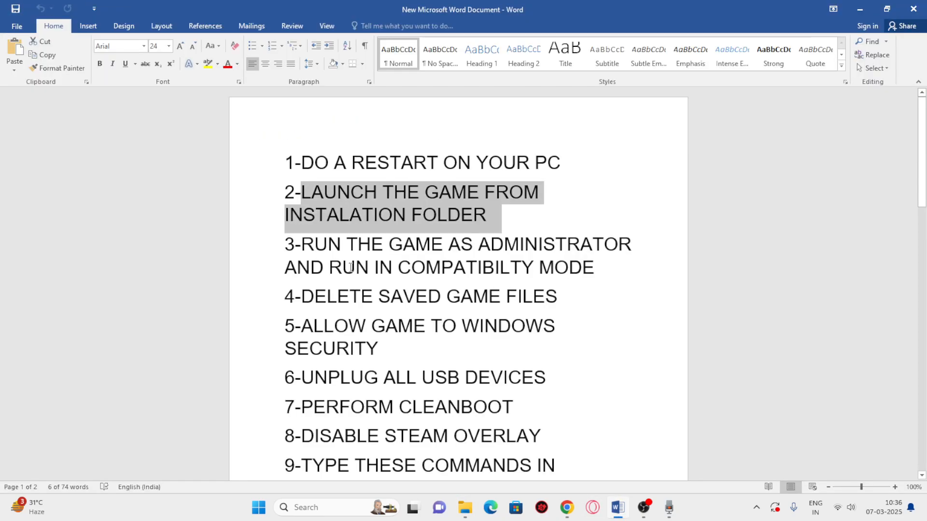
{"action": "left_click_drag", "start_coordinate": [302, 245], "coordinate": [609, 263]}
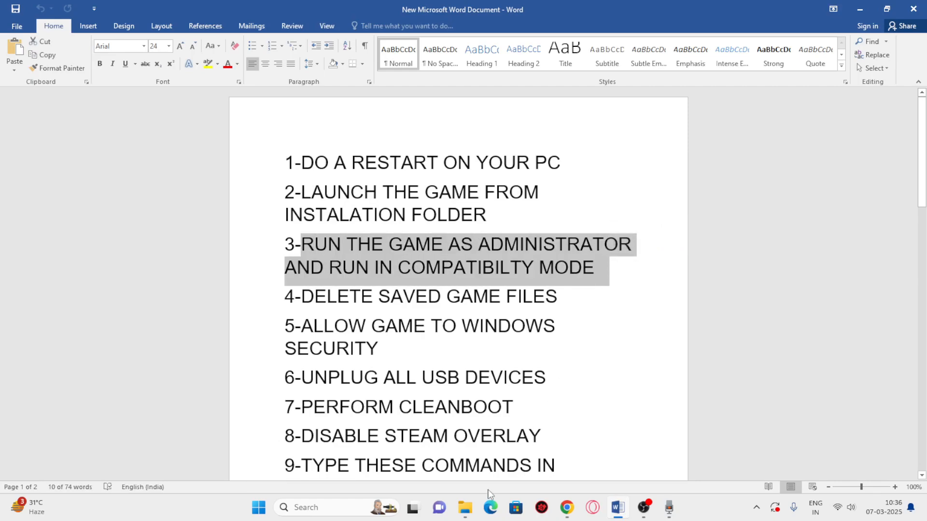
{"action": "left_click", "coordinate": [465, 508]}
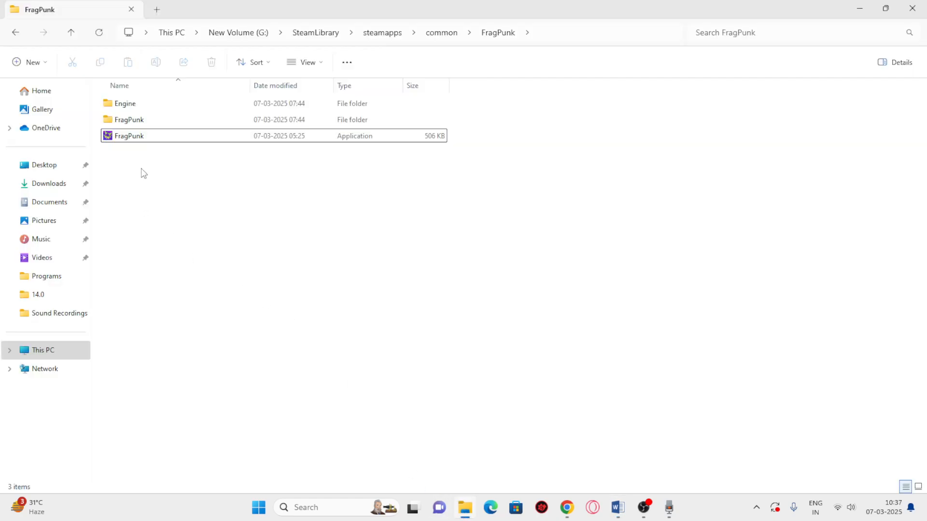
Open the FragPunk application's compatibility properties and enable running the program in compatibility mode
{"action": "left_click", "coordinate": [146, 141]}
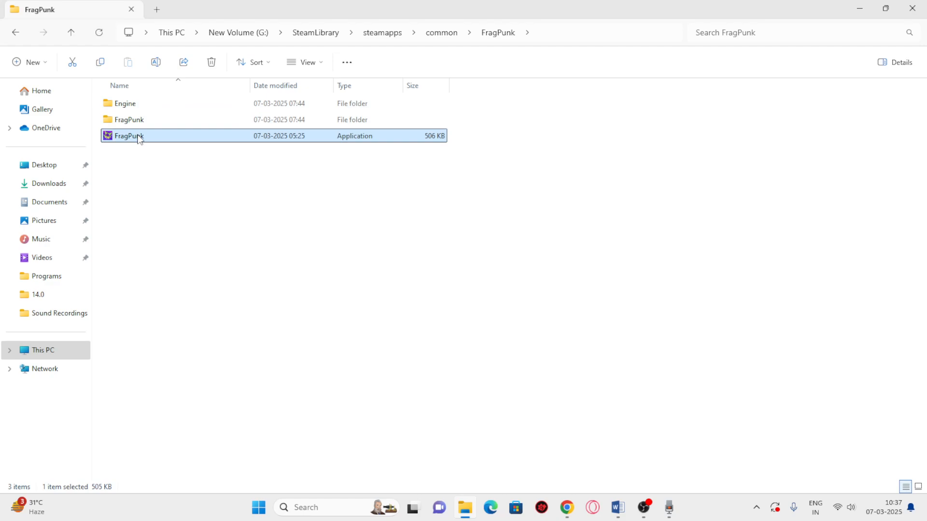
{"action": "right_click", "coordinate": [139, 139]}
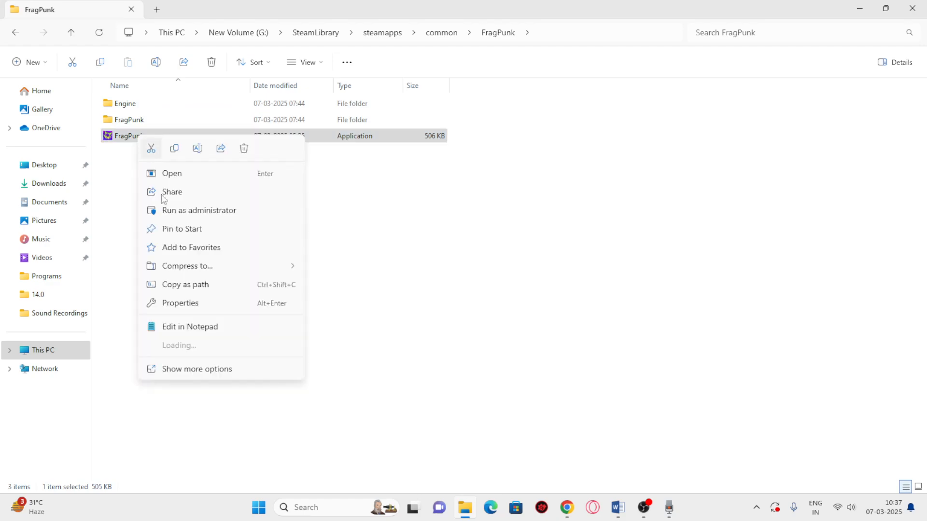
{"action": "left_click", "coordinate": [183, 368]}
{"action": "left_click", "coordinate": [180, 390]}
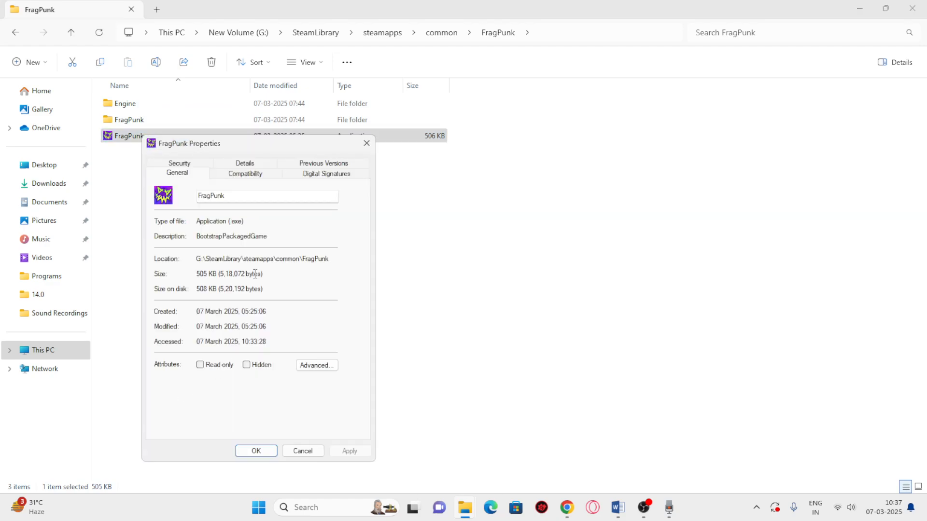
{"action": "left_click", "coordinate": [244, 176]}
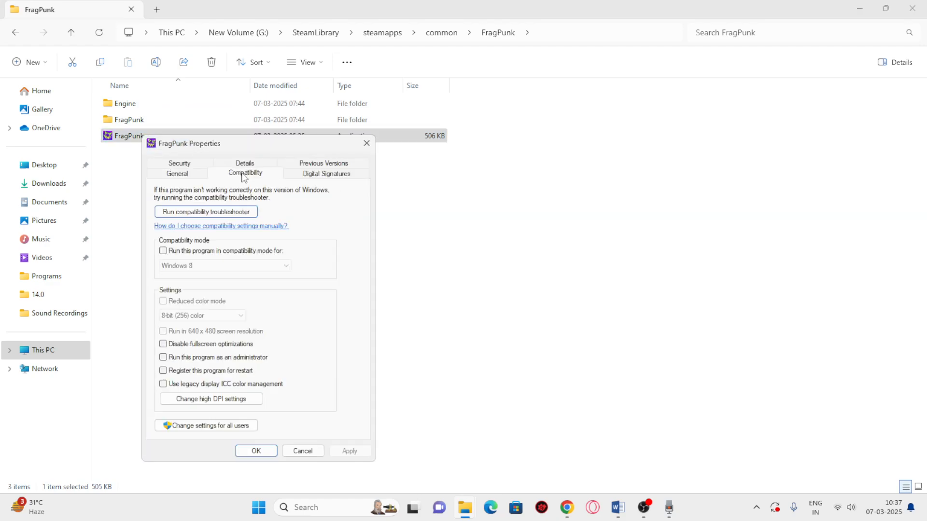
{"action": "left_click", "coordinate": [164, 252]}
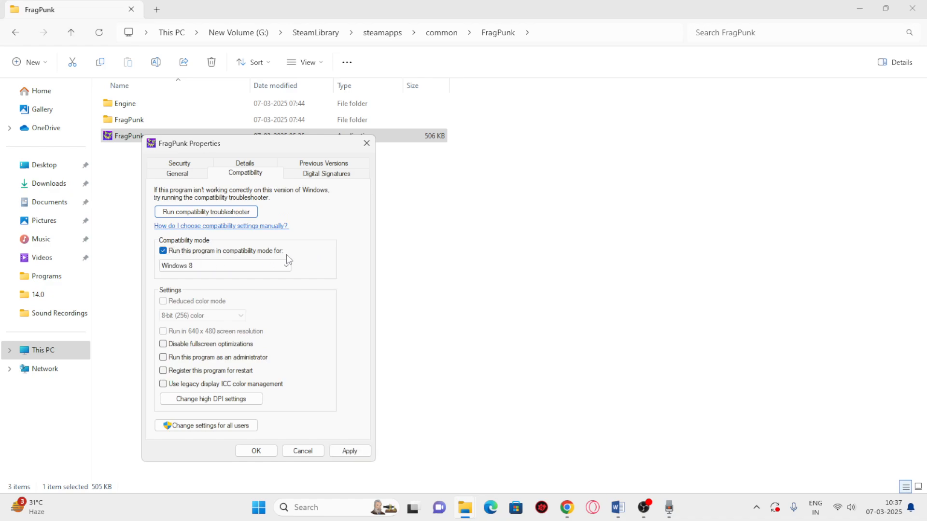
Set FragPunk's compatibility mode to Windows 7 and apply it
{"action": "left_click", "coordinate": [206, 264]}
{"action": "left_click", "coordinate": [197, 300]}
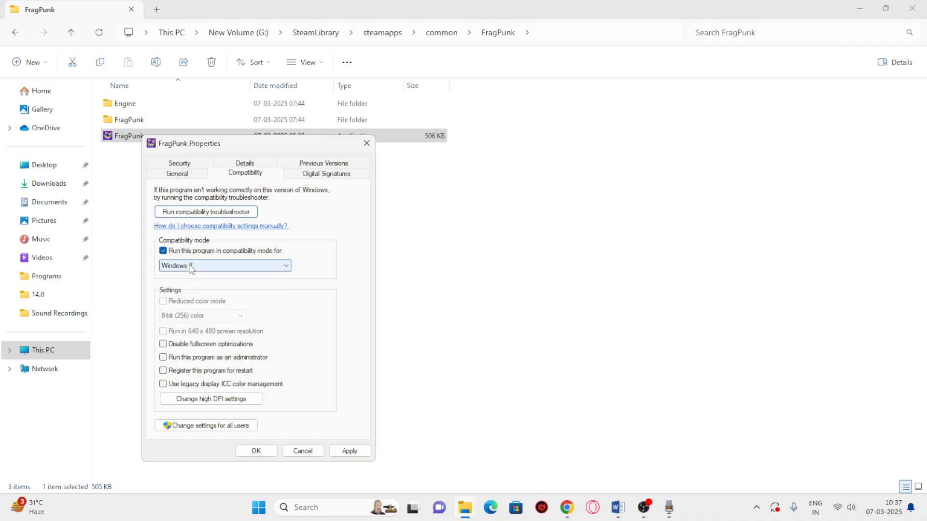
{"action": "left_click", "coordinate": [350, 451]}
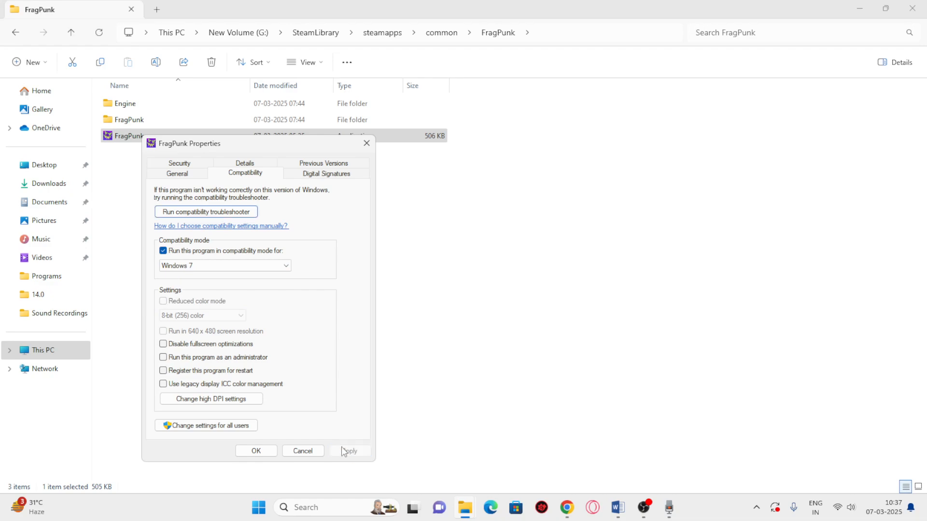
Set FragPunk's compatibility mode to Windows 8 and apply it
{"action": "left_click", "coordinate": [202, 267]}
{"action": "left_click", "coordinate": [198, 302]}
{"action": "left_click", "coordinate": [357, 451]}
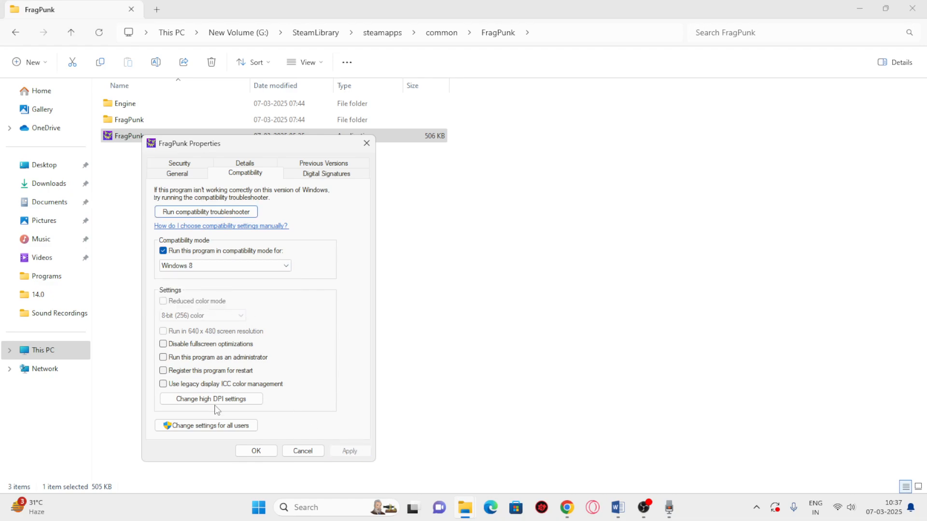
Make FragPunk run as an administrator, apply and accept the properties, and close the FragPunk folder window
{"action": "left_click", "coordinate": [163, 358]}
{"action": "left_click", "coordinate": [356, 452]}
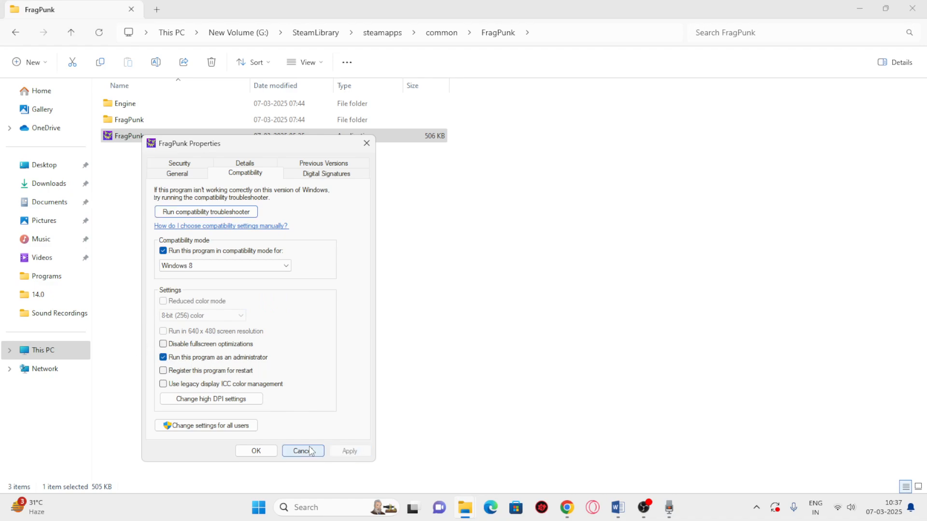
{"action": "left_click", "coordinate": [256, 451]}
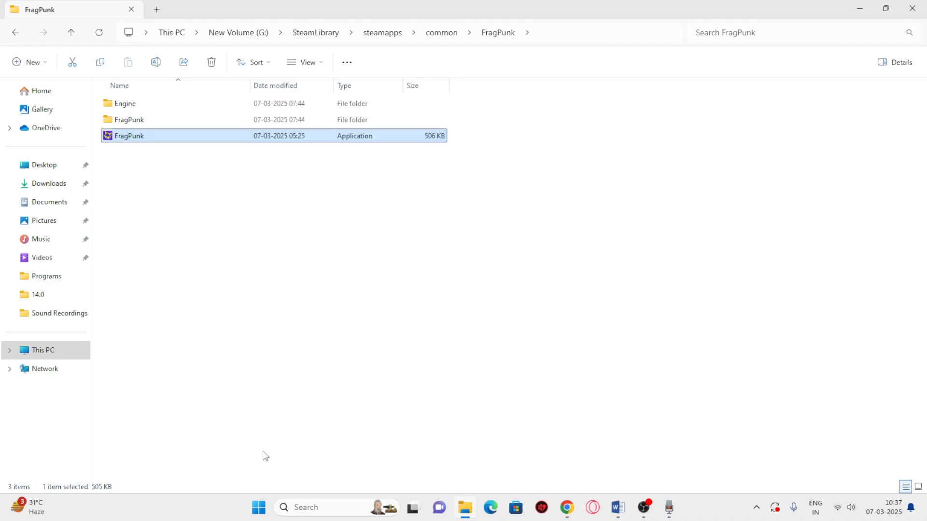
{"action": "left_click", "coordinate": [921, 9]}
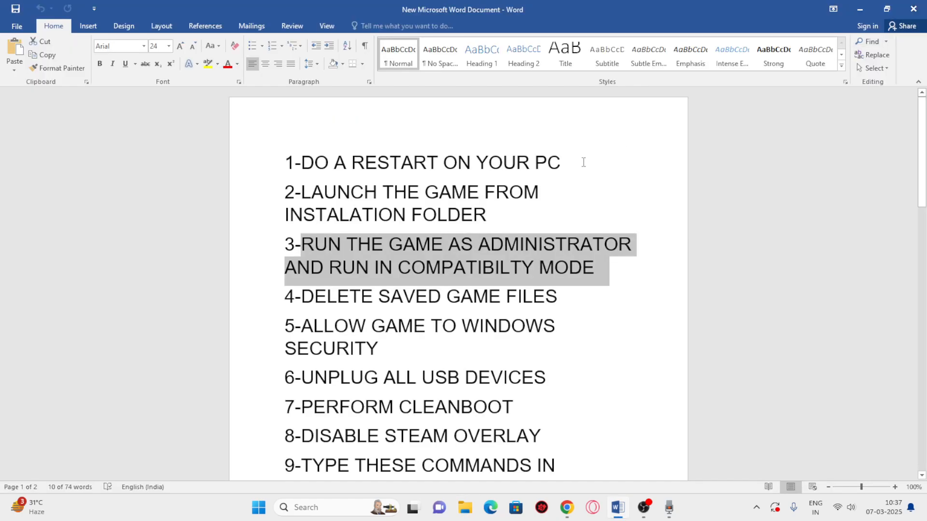
Highlight the saved game files item in the fix list and check the My games folder in Documents, closing File Explorer
{"action": "left_click", "coordinate": [594, 296]}
{"action": "left_click_drag", "start_coordinate": [310, 296], "coordinate": [562, 296]}
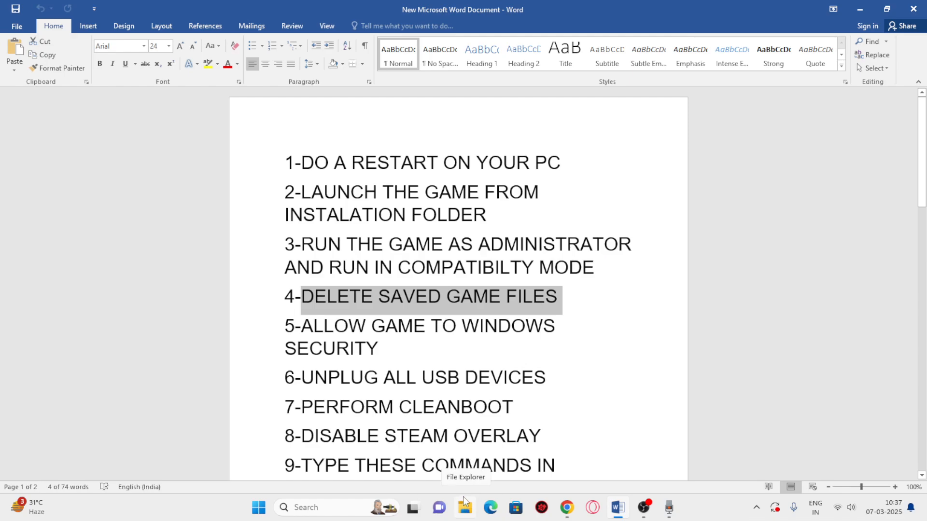
{"action": "left_click", "coordinate": [462, 497]}
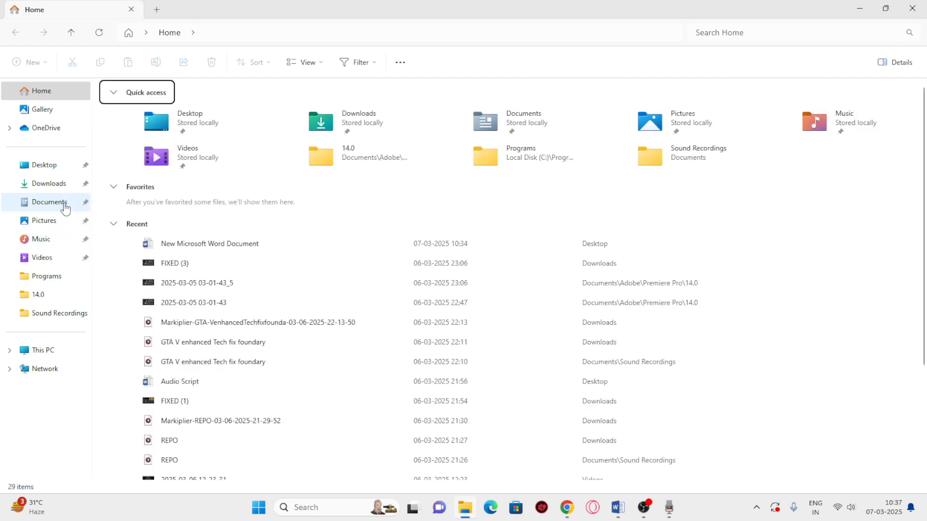
{"action": "left_click", "coordinate": [64, 206]}
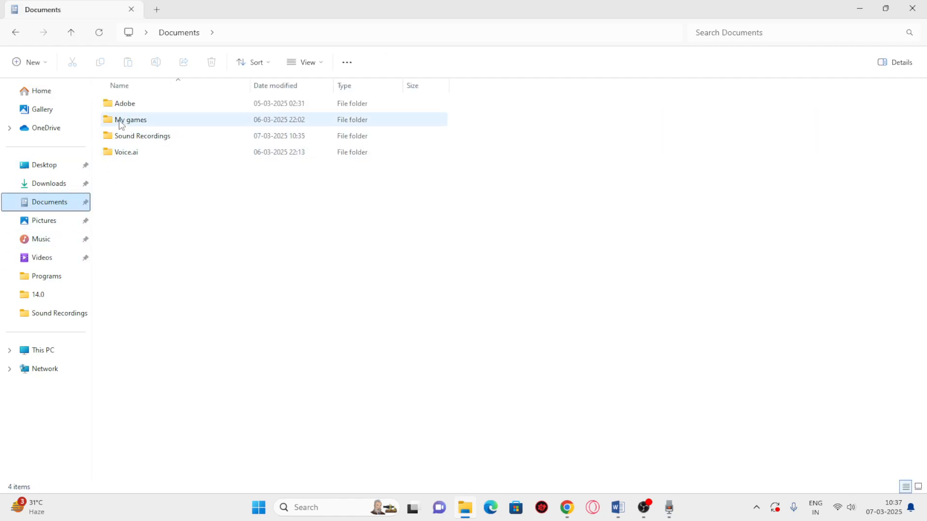
{"action": "left_click", "coordinate": [138, 125]}
{"action": "double_click", "coordinate": [138, 125]}
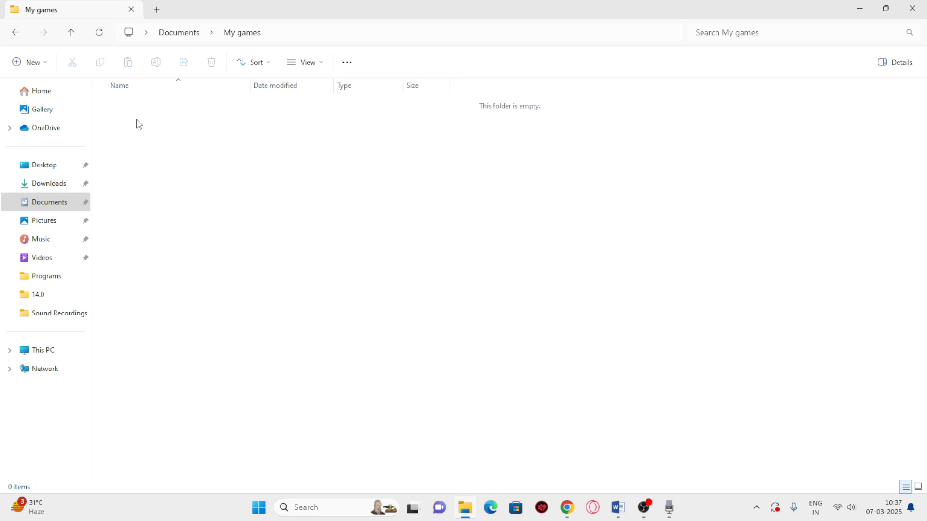
{"action": "left_click", "coordinate": [912, 9]}
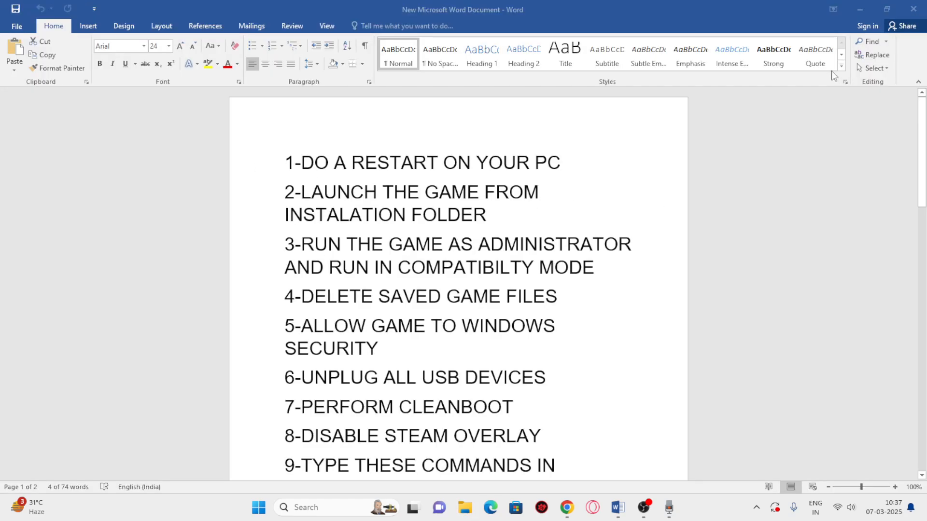
Highlight the Windows security item in the fix list and open Windows Defender Firewall's allowed apps from Control Panel
{"action": "scroll", "coordinate": [451, 255], "scroll_direction": "down", "scroll_amount": 3}
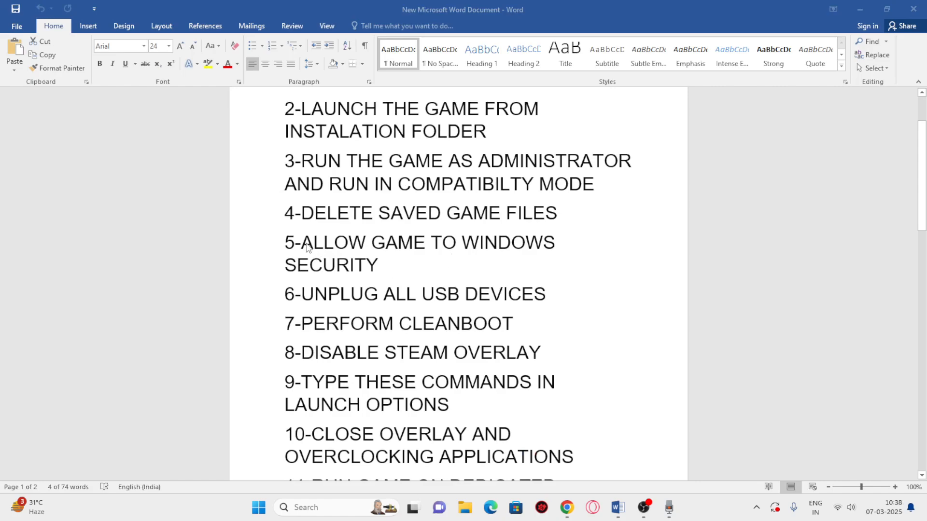
{"action": "left_click_drag", "start_coordinate": [306, 245], "coordinate": [429, 264]}
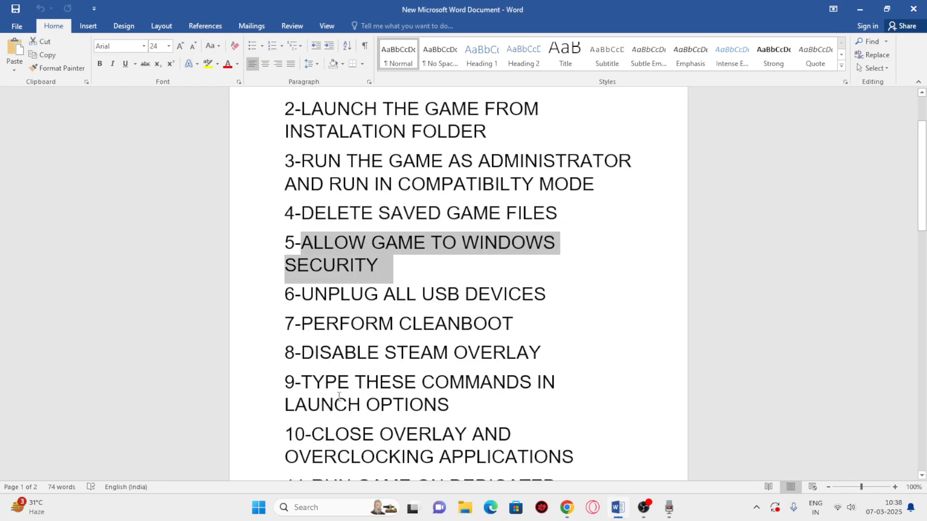
{"action": "left_click", "coordinate": [315, 509]}
{"action": "type", "text": "control"}
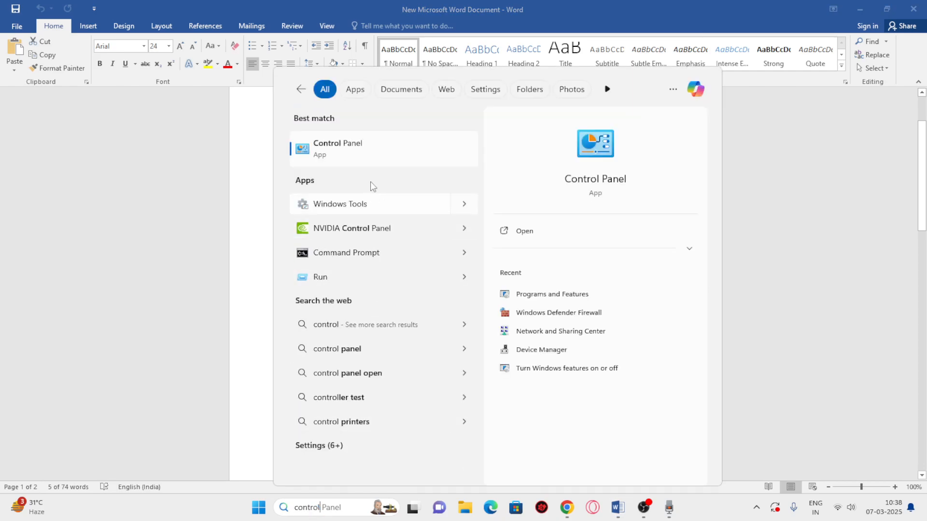
{"action": "left_click", "coordinate": [366, 150]}
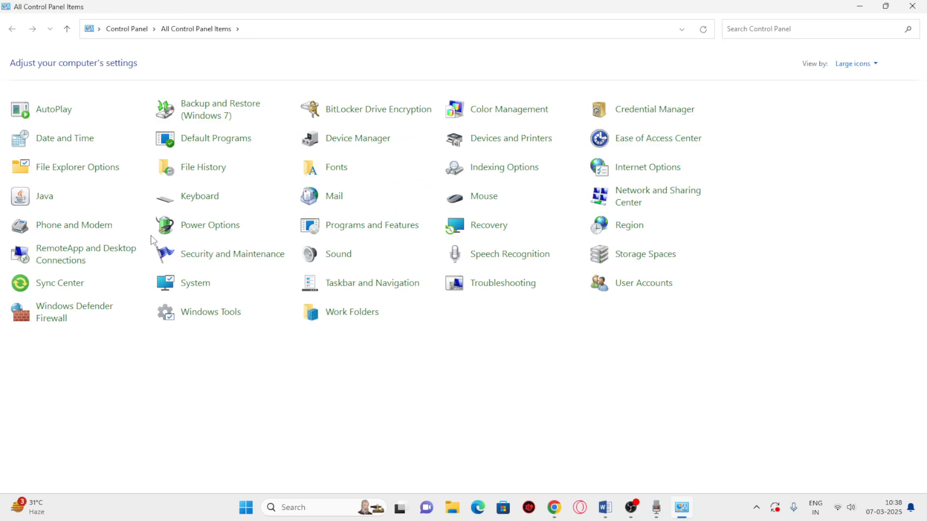
{"action": "left_click", "coordinate": [50, 316]}
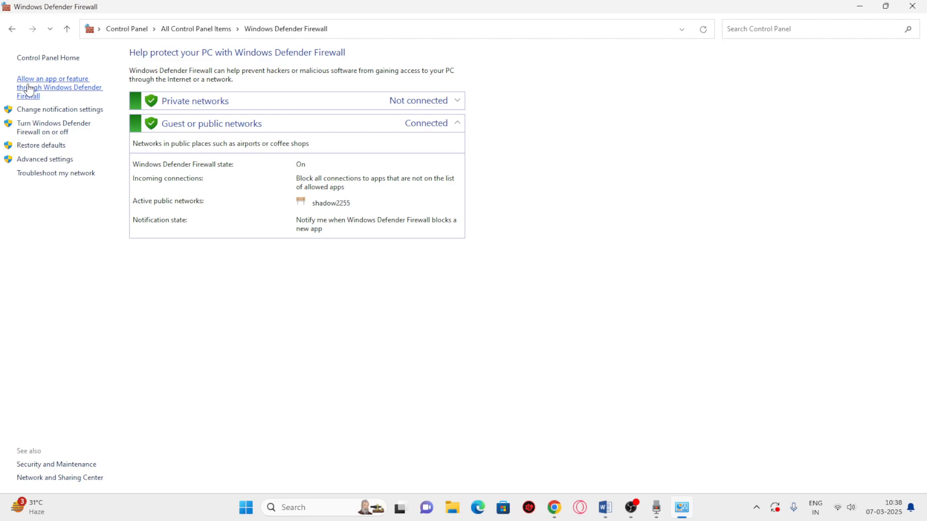
{"action": "left_click", "coordinate": [28, 89]}
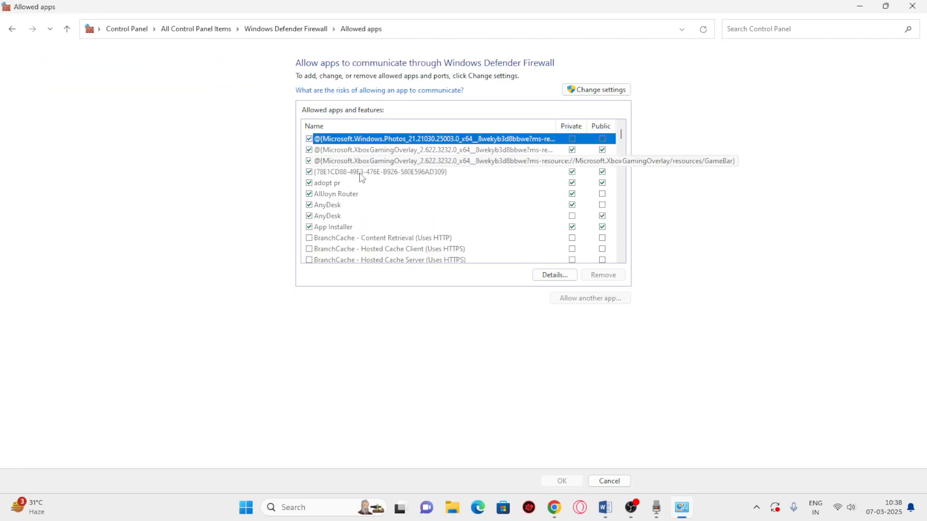
Find FragPunk among the firewall's allowed apps and unlock the list for changes
{"action": "scroll", "coordinate": [361, 177], "scroll_direction": "down", "scroll_amount": 8}
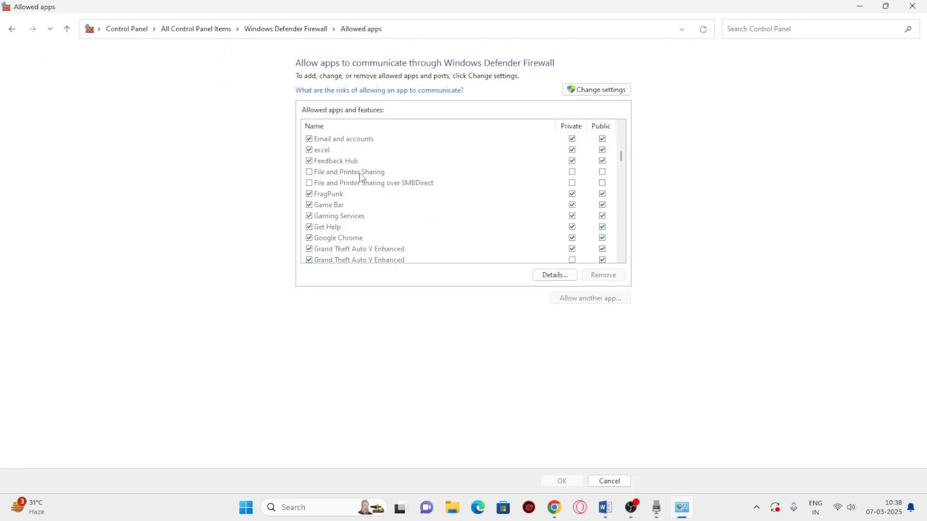
{"action": "scroll", "coordinate": [361, 177], "scroll_direction": "down", "scroll_amount": 1}
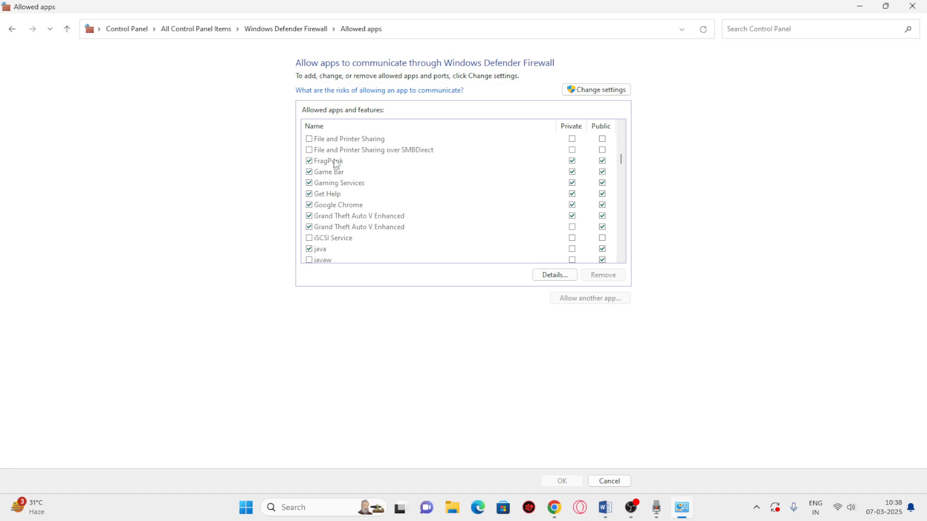
{"action": "left_click", "coordinate": [599, 92]}
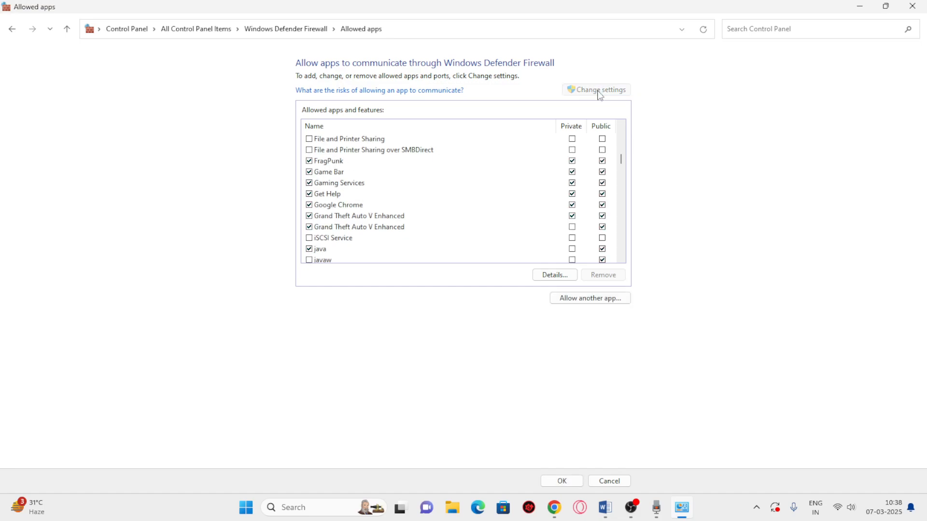
Start allowing another app and select the FragPunk application in G:\SteamLibrary\steamapps\common\FragPunk
{"action": "left_click", "coordinate": [593, 299]}
{"action": "left_click", "coordinate": [548, 308]}
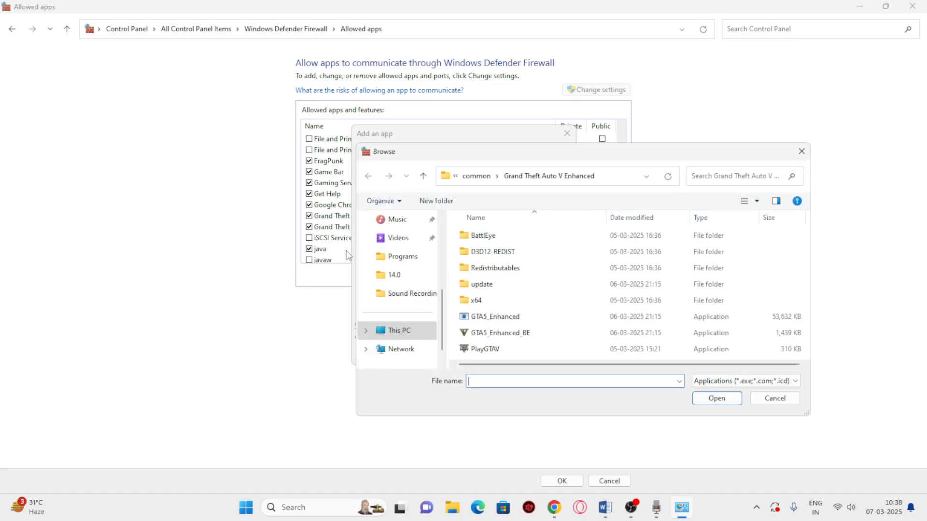
{"action": "left_click", "coordinate": [405, 332]}
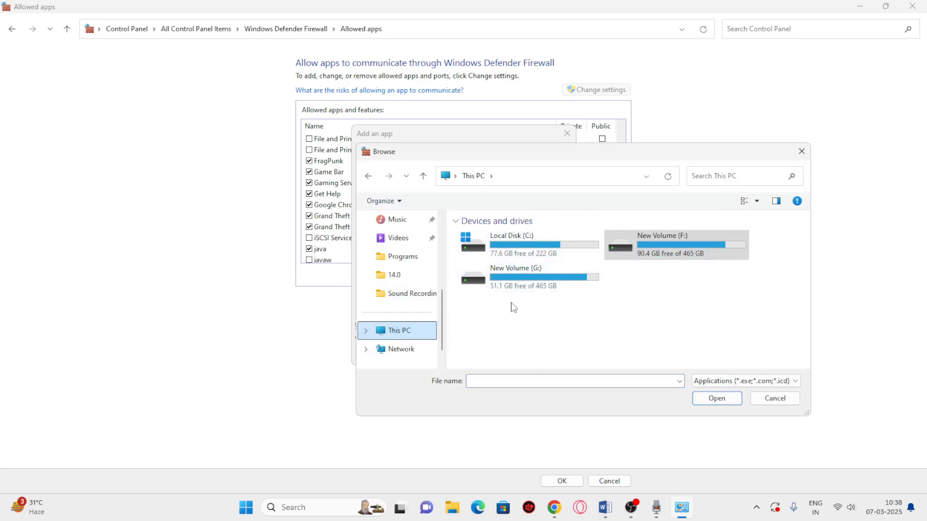
{"action": "left_click", "coordinate": [525, 272]}
{"action": "double_click", "coordinate": [525, 272]}
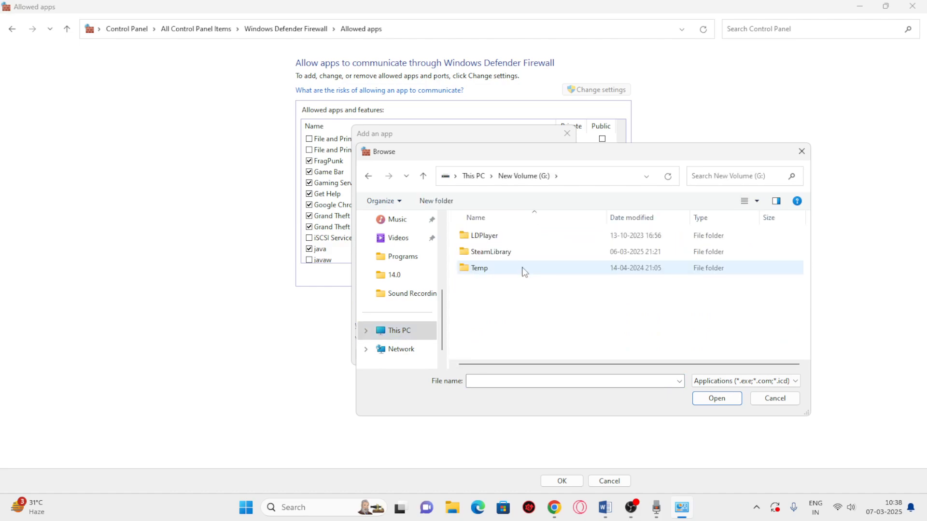
{"action": "double_click", "coordinate": [499, 250]}
{"action": "double_click", "coordinate": [502, 240]}
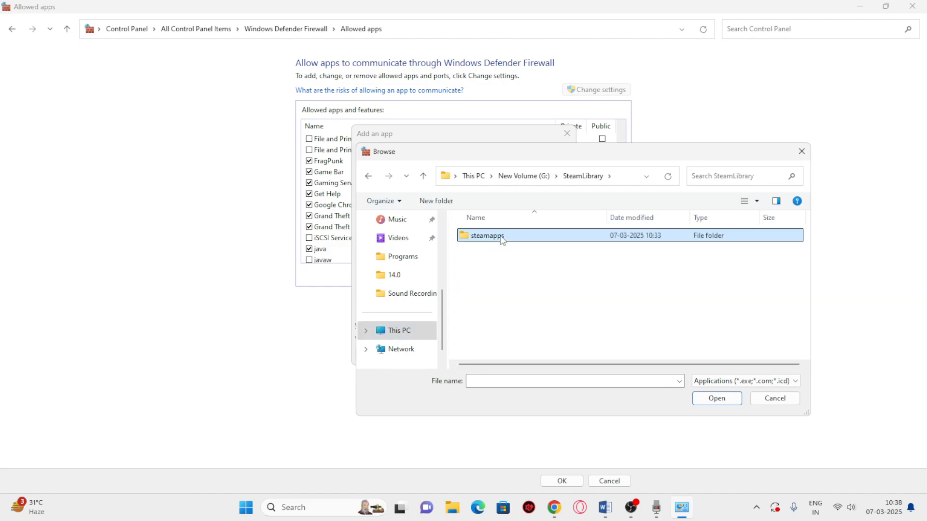
{"action": "double_click", "coordinate": [491, 236]}
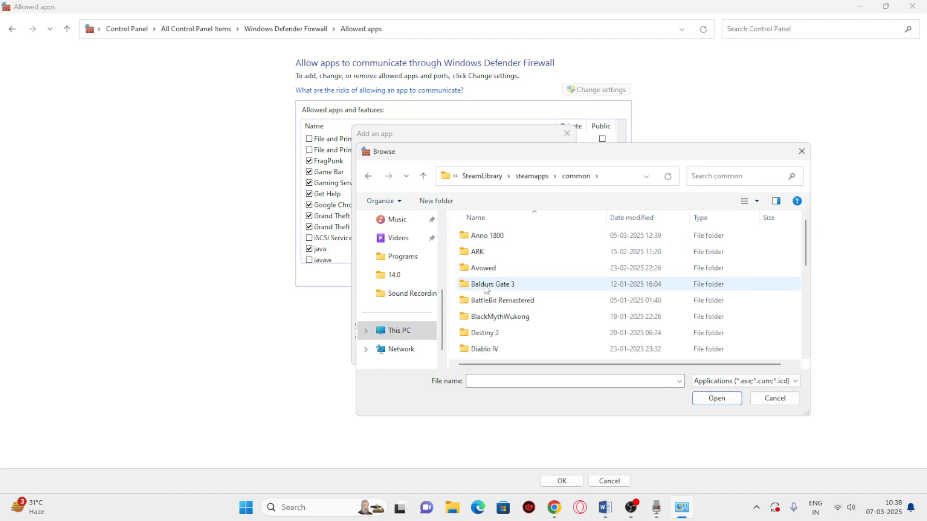
{"action": "scroll", "coordinate": [507, 285], "scroll_direction": "down", "scroll_amount": 2}
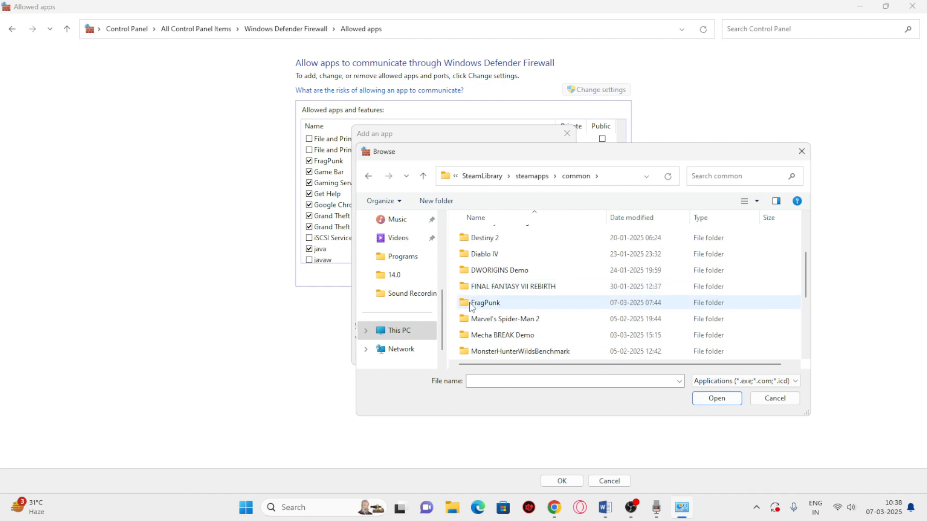
{"action": "double_click", "coordinate": [495, 303]}
{"action": "left_click", "coordinate": [489, 270]}
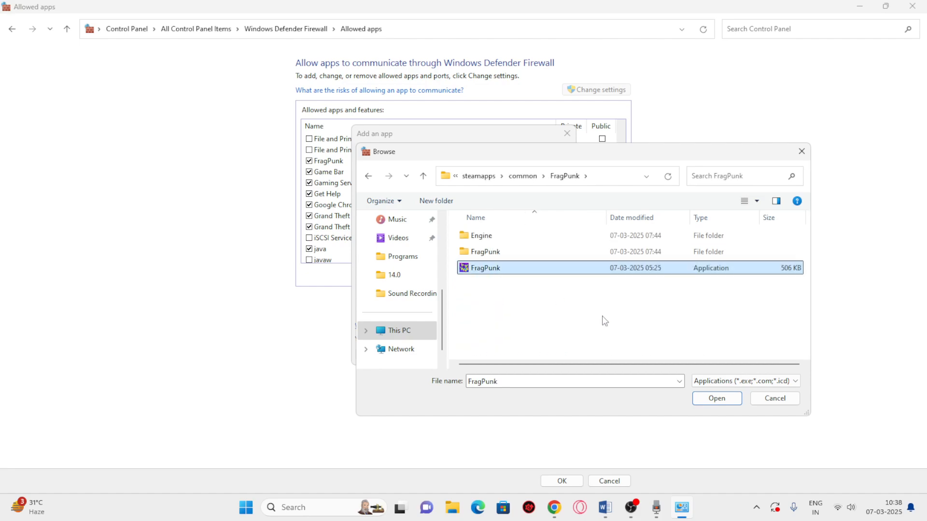
Try to add the selected FragPunk application to the firewall's allowed apps, and close the dialogs and the Control Panel window
{"action": "left_click", "coordinate": [704, 397]}
{"action": "left_click", "coordinate": [502, 354]}
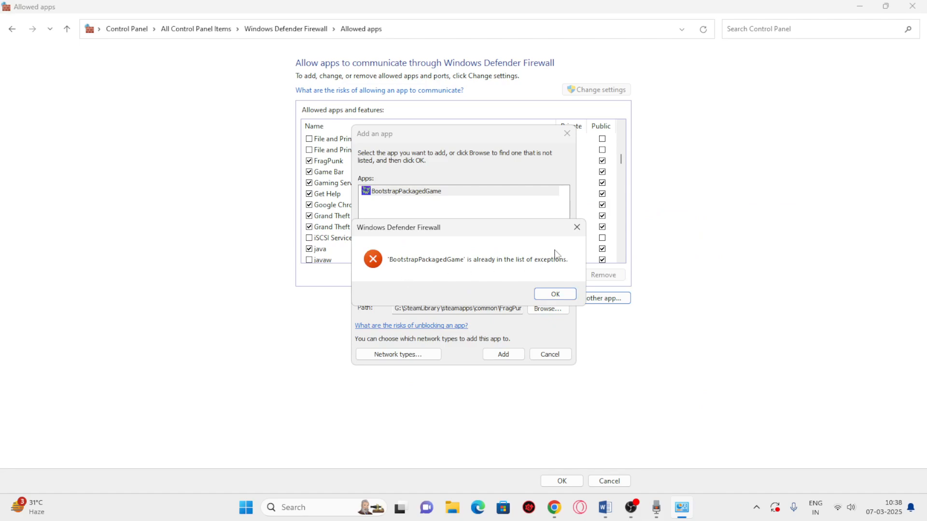
{"action": "left_click", "coordinate": [577, 227]}
{"action": "left_click", "coordinate": [569, 135]}
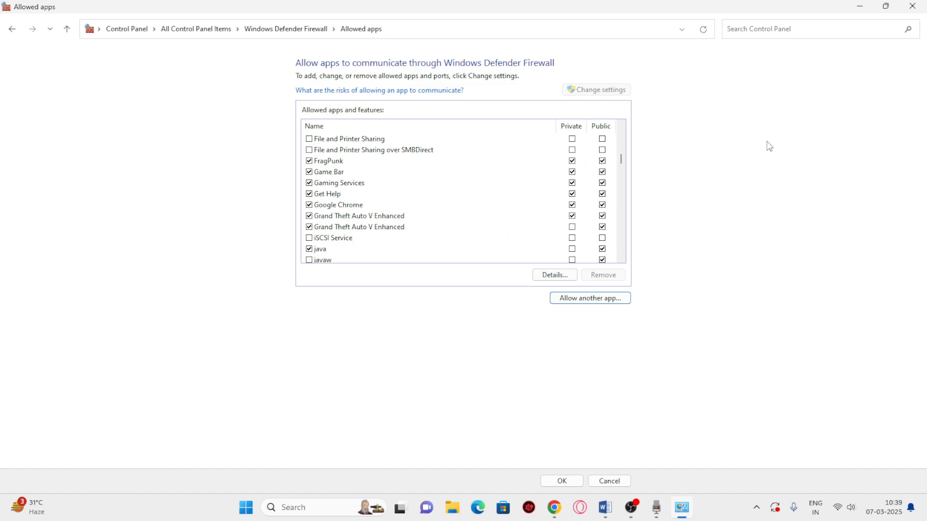
{"action": "left_click", "coordinate": [913, 6]}
Highlight the "UNPLUG ALL USB DEVICES" and "PERFORM CLEANBOOT" items in turn in the fix list
{"action": "left_click", "coordinate": [495, 268]}
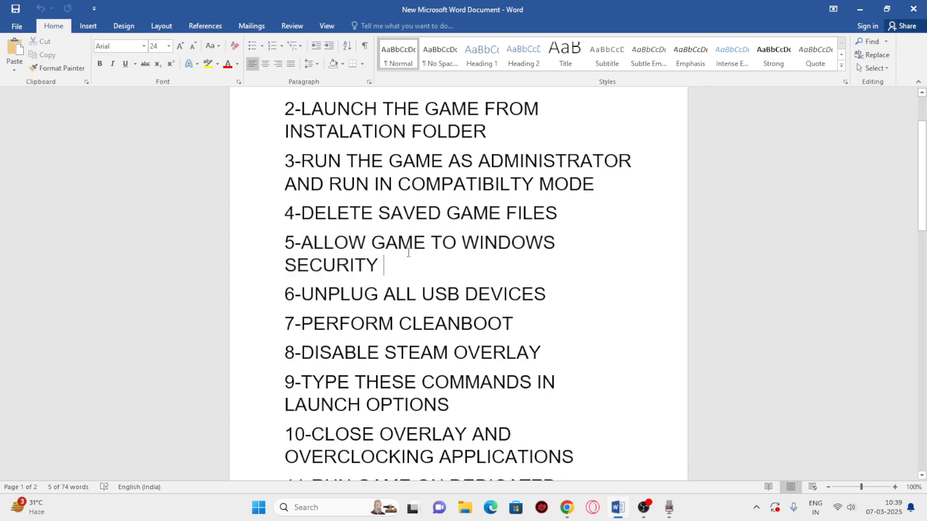
{"action": "scroll", "coordinate": [386, 265], "scroll_direction": "down", "scroll_amount": 1}
{"action": "left_click_drag", "start_coordinate": [301, 238], "coordinate": [571, 240]}
{"action": "left_click", "coordinate": [571, 240]}
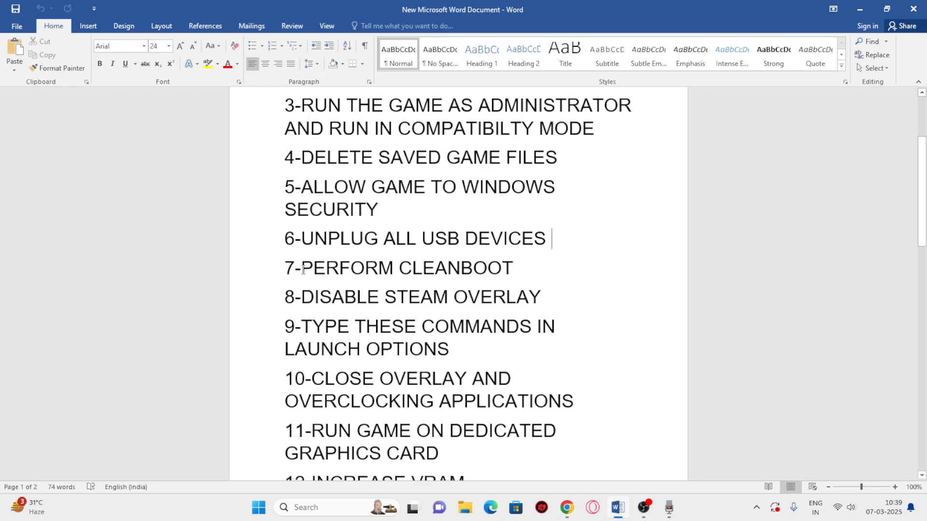
{"action": "left_click_drag", "start_coordinate": [301, 268], "coordinate": [489, 270]}
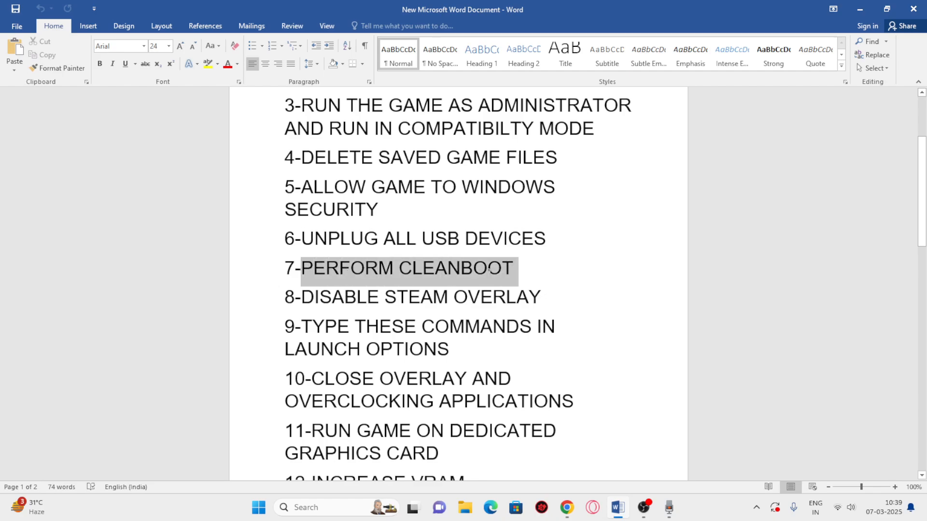
{"action": "left_click", "coordinate": [550, 275]}
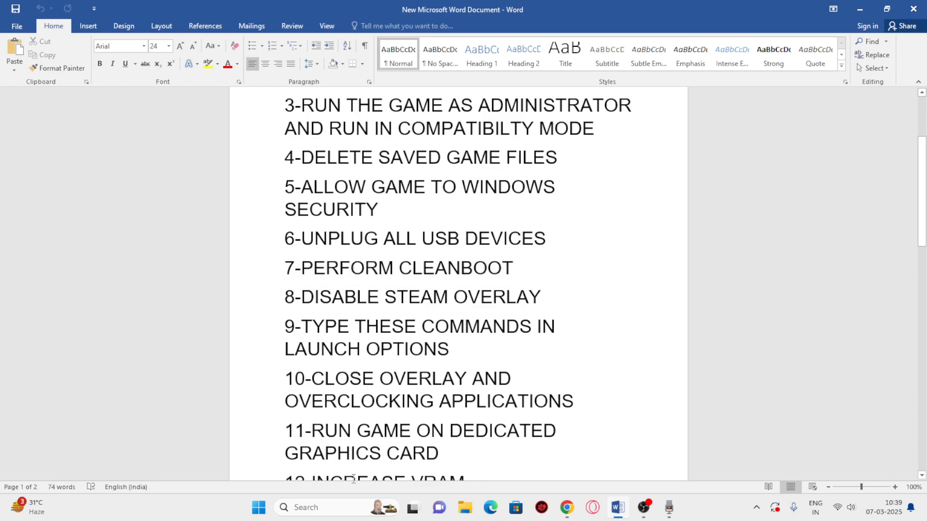
Search Windows for "system", open System Configuration and show its list of services
{"action": "left_click", "coordinate": [327, 508]}
{"action": "type", "text": "s"}
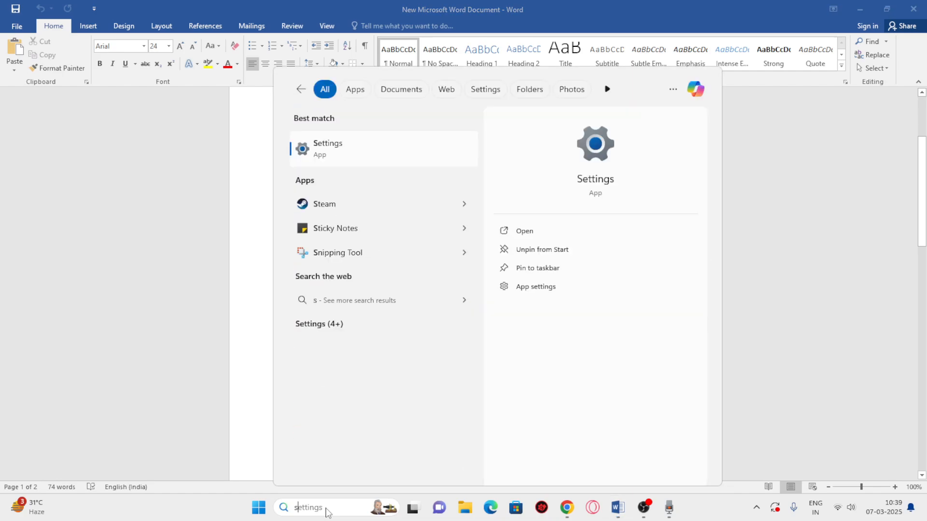
{"action": "type", "text": "ystem"}
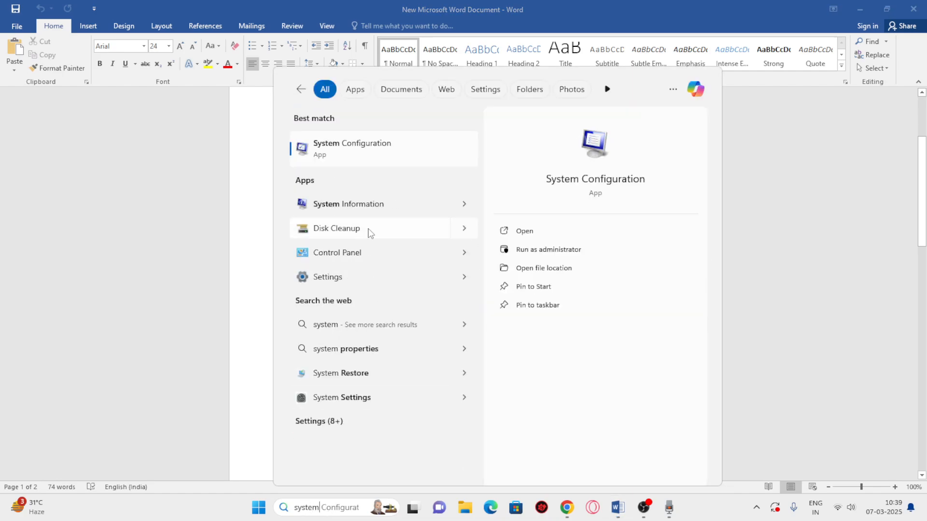
{"action": "left_click", "coordinate": [371, 155]}
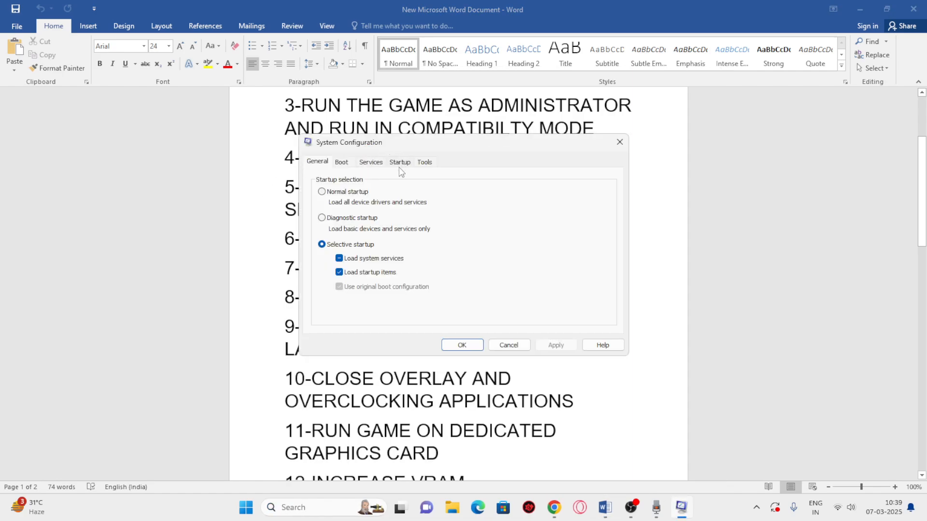
{"action": "left_click", "coordinate": [370, 164]}
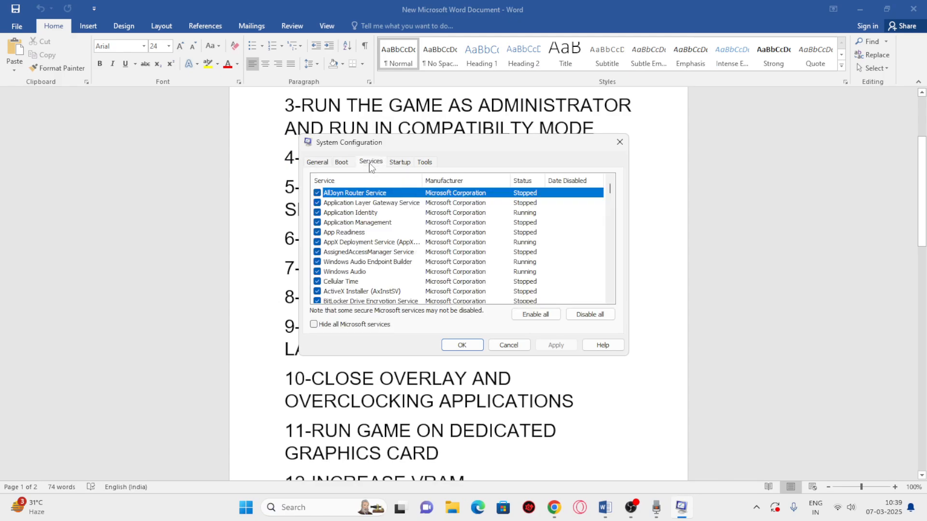
Disable and apply all services, hide all Microsoft services, and accept the System Configuration changes
{"action": "left_click", "coordinate": [579, 315]}
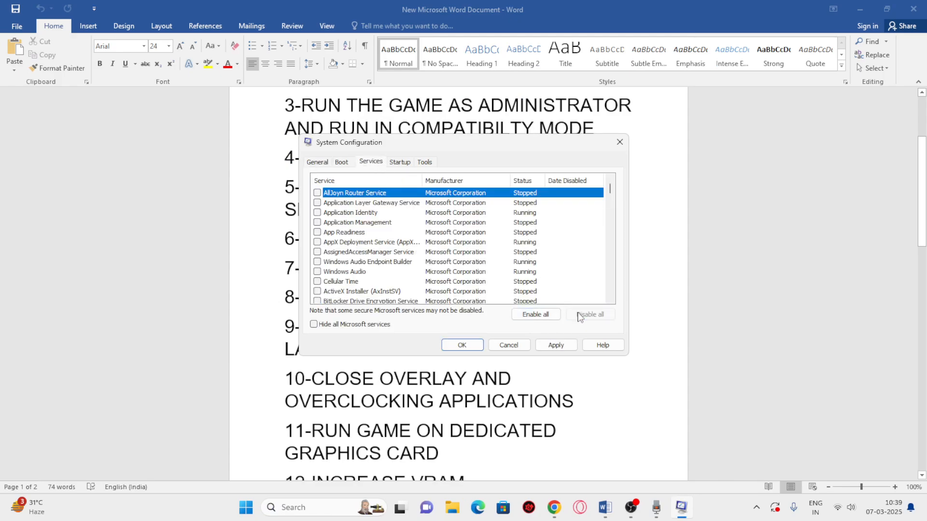
{"action": "left_click", "coordinate": [553, 344]}
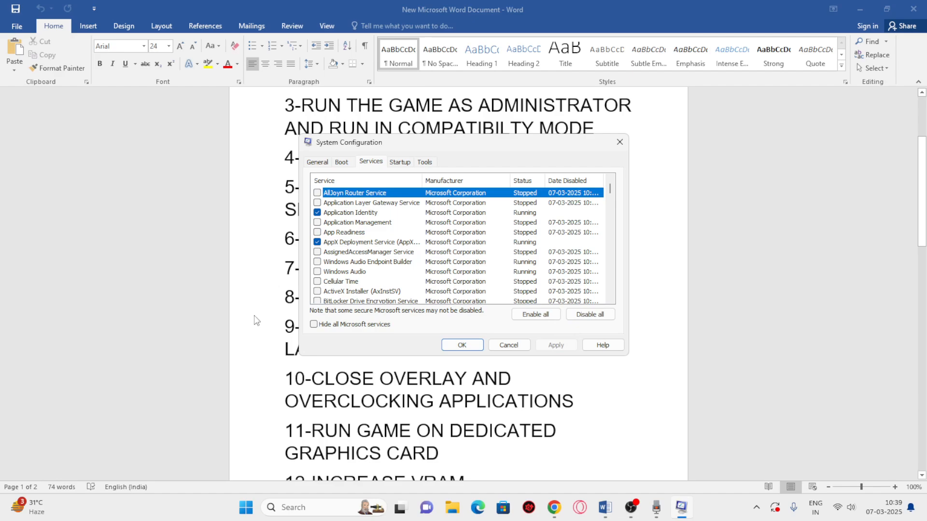
{"action": "left_click", "coordinate": [314, 324]}
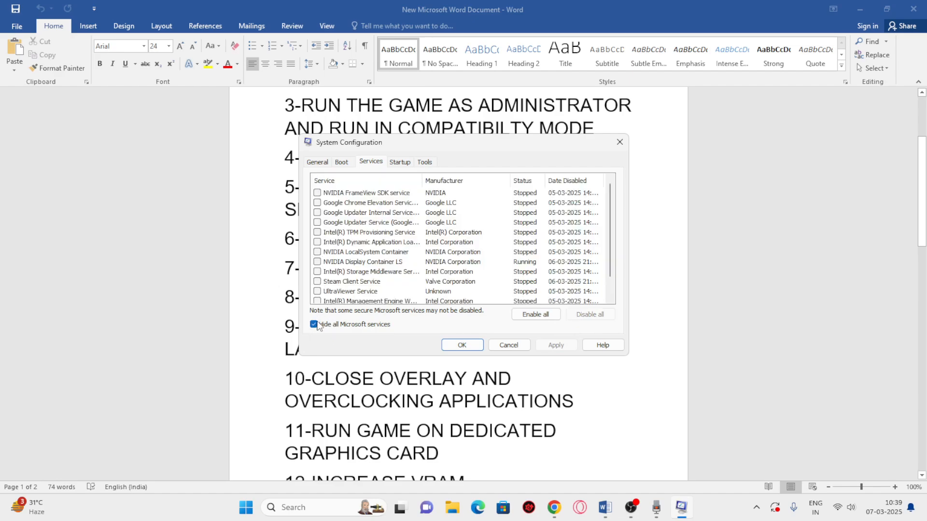
{"action": "left_click", "coordinate": [461, 345]}
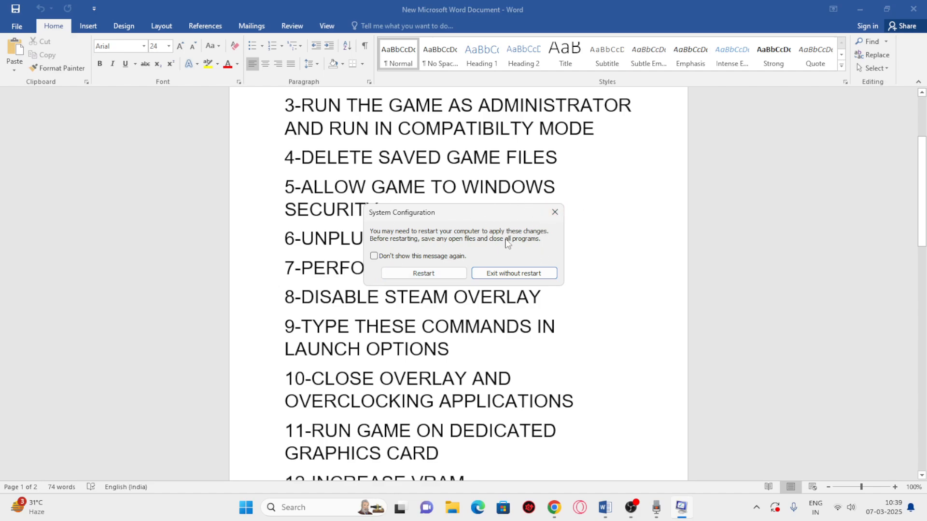
Dismiss the restart prompt and highlight the "DISABLE STEAM OVERLAY" and "TYPE THESE COMMANDS IN LAUNCH OPTIONS" items in the fix list
{"action": "left_click", "coordinate": [555, 212]}
{"action": "scroll", "coordinate": [415, 257], "scroll_direction": "down", "scroll_amount": 2}
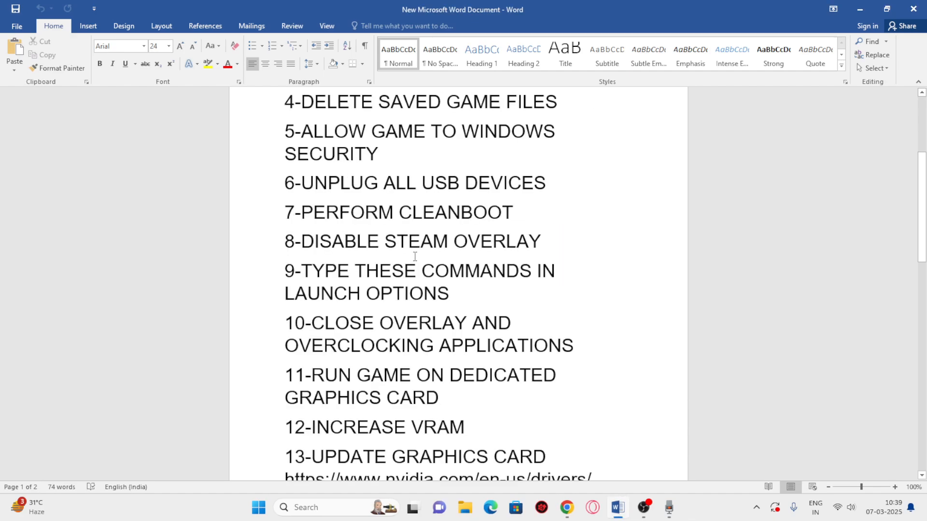
{"action": "left_click_drag", "start_coordinate": [306, 242], "coordinate": [552, 292]}
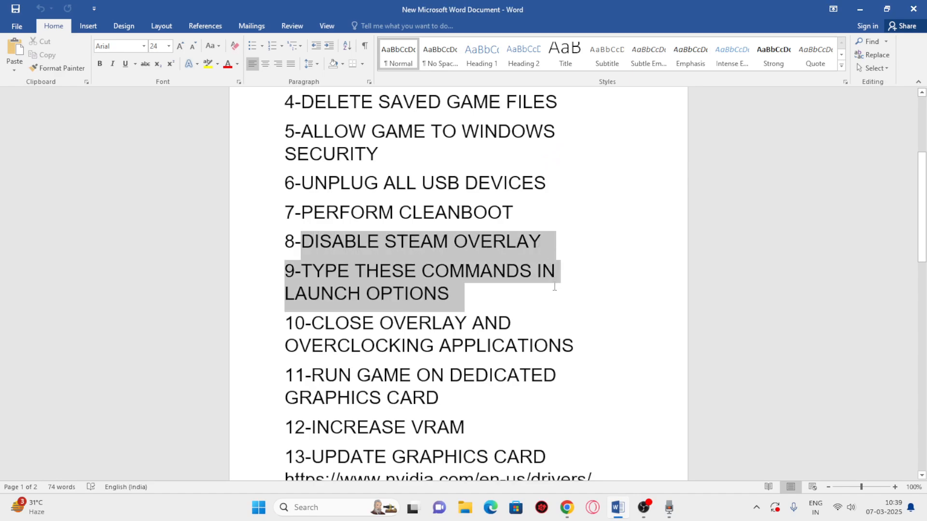
{"action": "left_click", "coordinate": [594, 280]}
Switch to Steam, open FragPunk's properties and turn off the Steam Overlay while in-game
{"action": "left_click", "coordinate": [861, 9]}
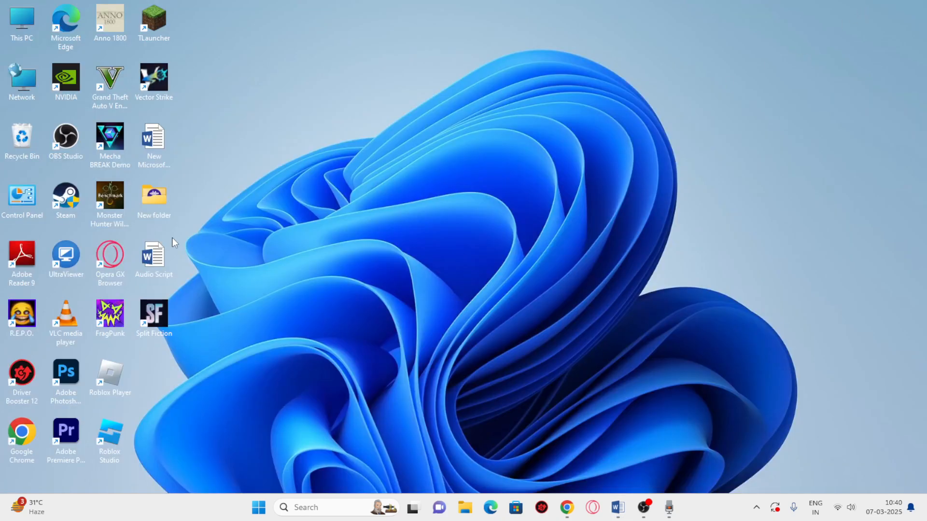
{"action": "double_click", "coordinate": [66, 198]}
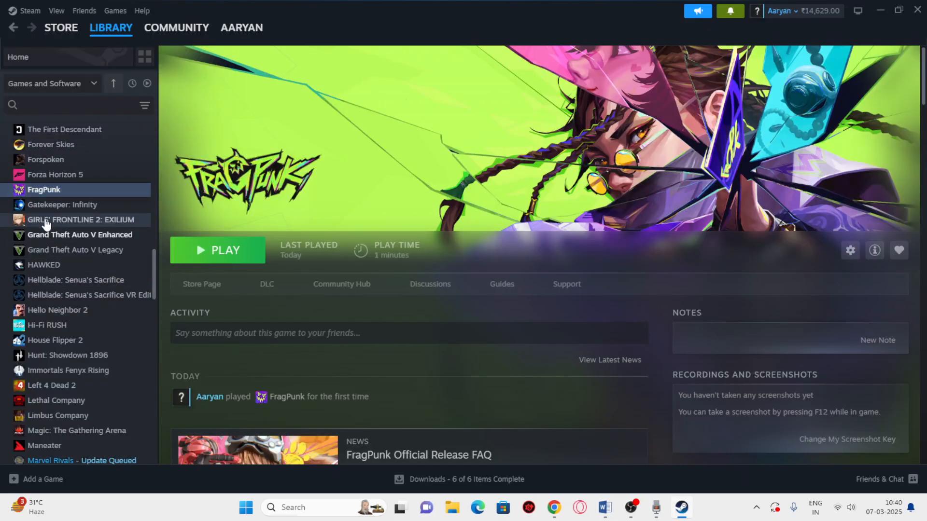
{"action": "right_click", "coordinate": [53, 197]}
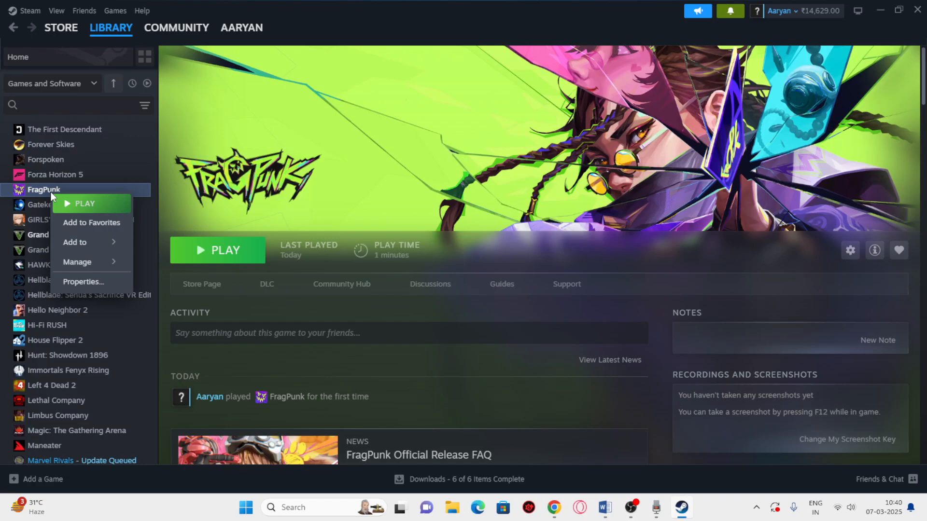
{"action": "left_click", "coordinate": [80, 279]}
{"action": "left_click_drag", "start_coordinate": [487, 95], "coordinate": [569, 102]}
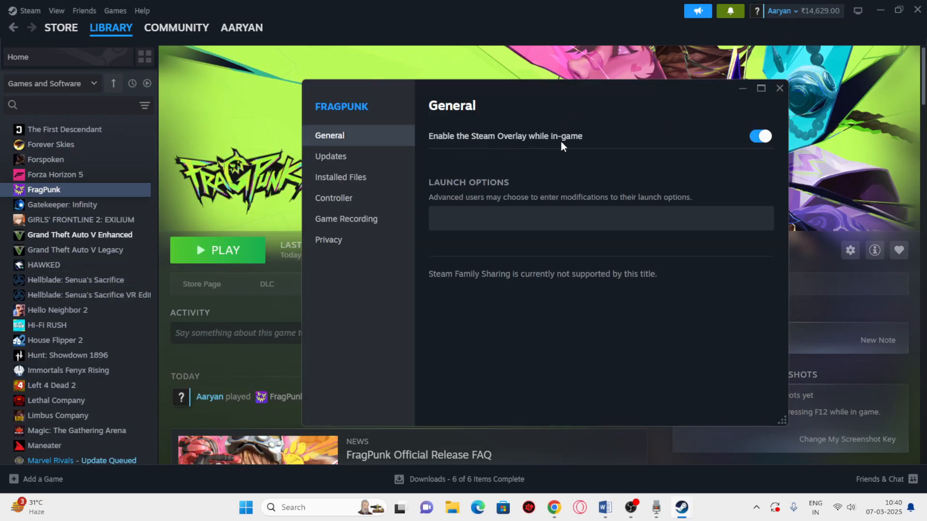
{"action": "left_click", "coordinate": [749, 137]}
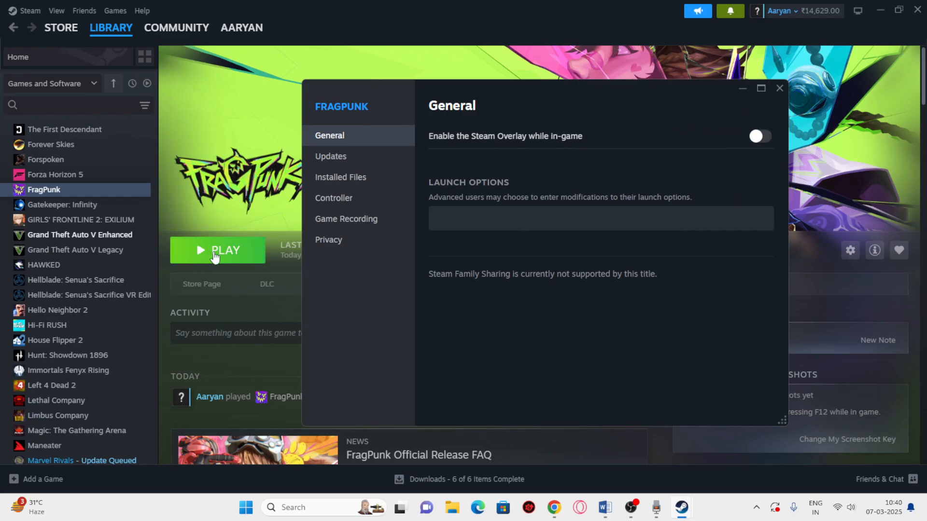
Enter "-d3dll" in FragPunk's launch options and highlight the command
{"action": "left_click", "coordinate": [450, 220]}
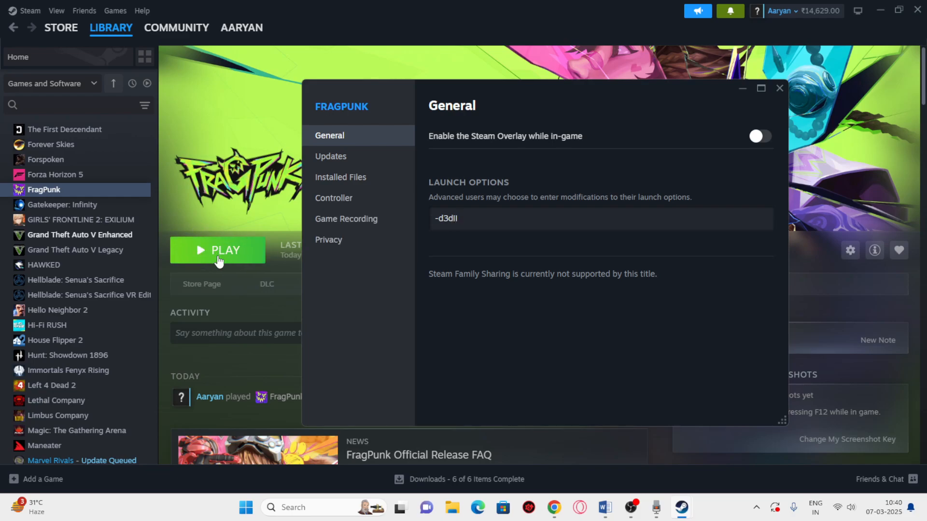
{"action": "left_click_drag", "start_coordinate": [459, 218], "coordinate": [439, 218]}
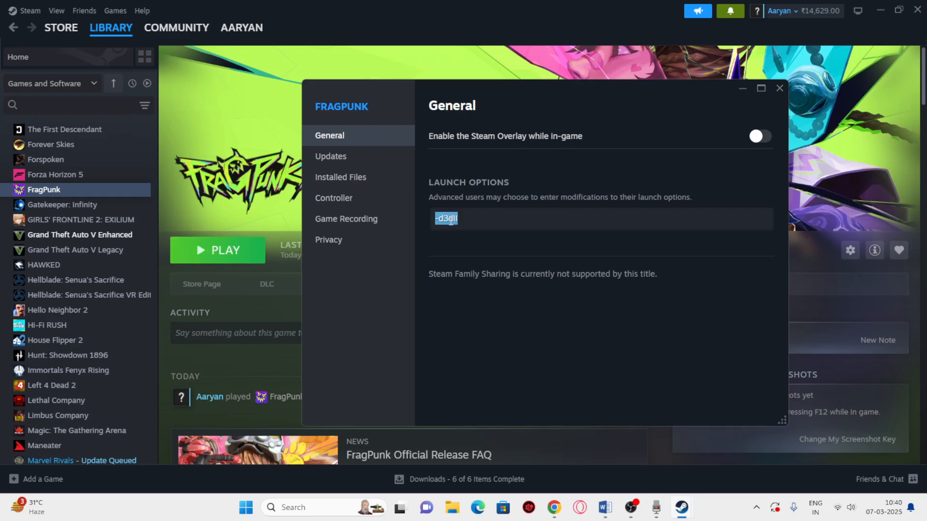
{"action": "left_click", "coordinate": [485, 218]}
{"action": "left_click_drag", "start_coordinate": [460, 218], "coordinate": [425, 218]}
{"action": "left_click", "coordinate": [490, 220]}
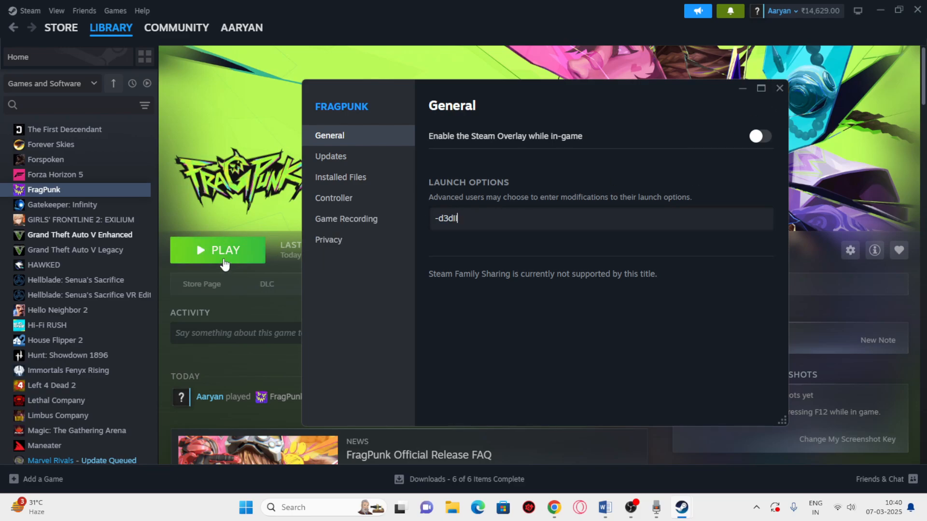
Delete the selected launch option text and close FragPunk's properties
{"action": "left_click_drag", "start_coordinate": [438, 219], "coordinate": [486, 217]}
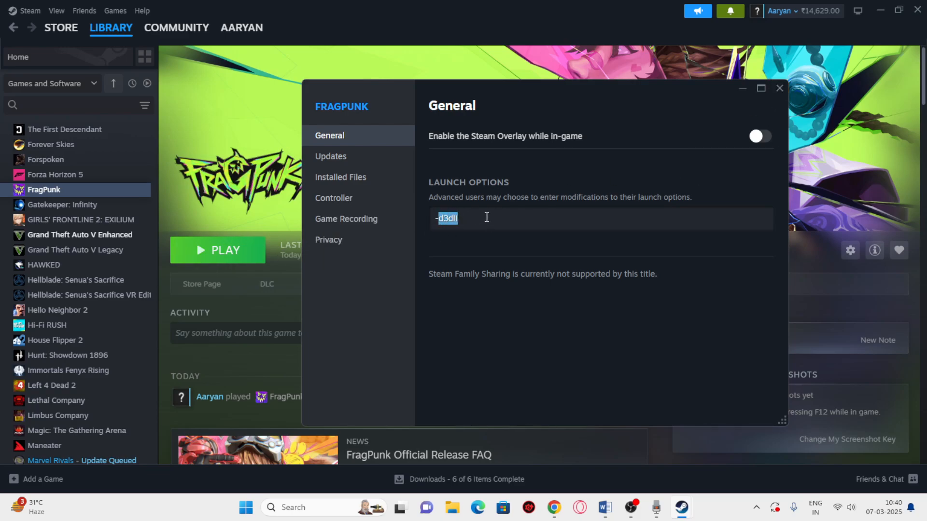
{"action": "key", "text": "BackSpace"}
{"action": "left_click", "coordinate": [781, 90]}
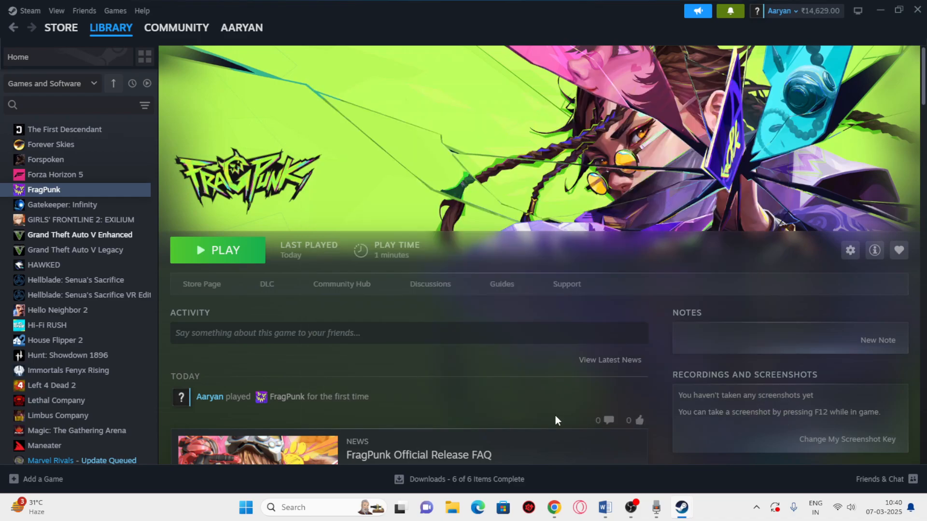
Switch to the Word fix list and highlight the "CLOSE OVERLAY AND OVERCLOCKING APPLICATIONS" item
{"action": "key", "text": "alt+Tab"}
{"action": "scroll", "coordinate": [373, 284], "scroll_direction": "down", "scroll_amount": 2}
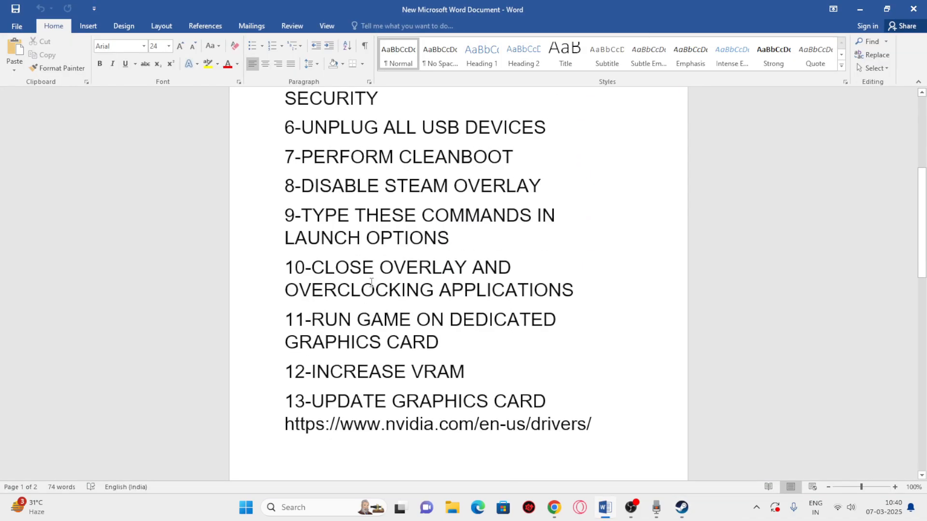
{"action": "left_click_drag", "start_coordinate": [311, 265], "coordinate": [590, 288]}
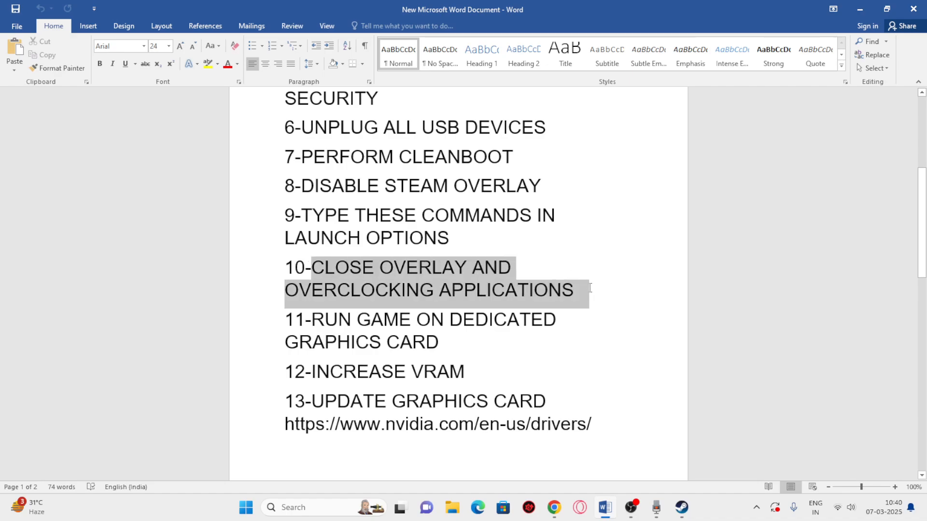
{"action": "left_click", "coordinate": [615, 321]}
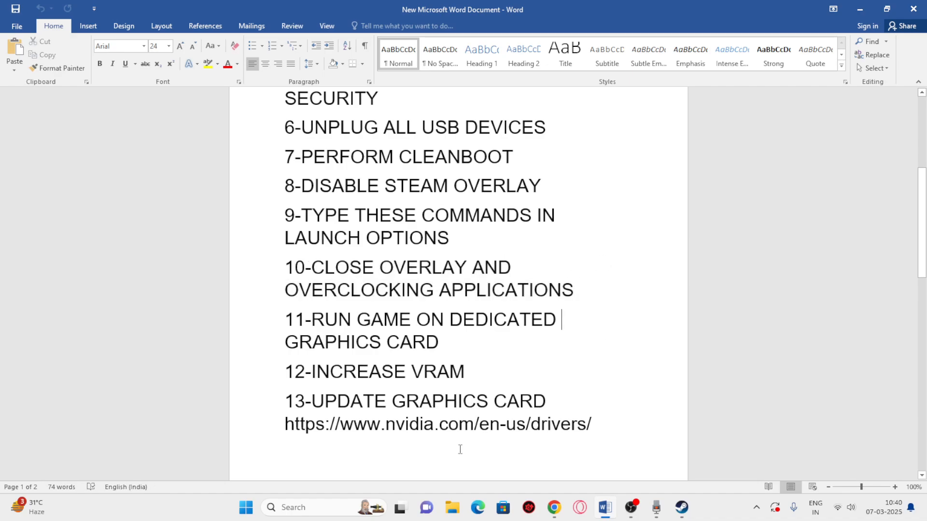
Open Task Manager full screen, examine the running processes for overlay and overclocking applications, and minimize it
{"action": "right_click", "coordinate": [245, 511]}
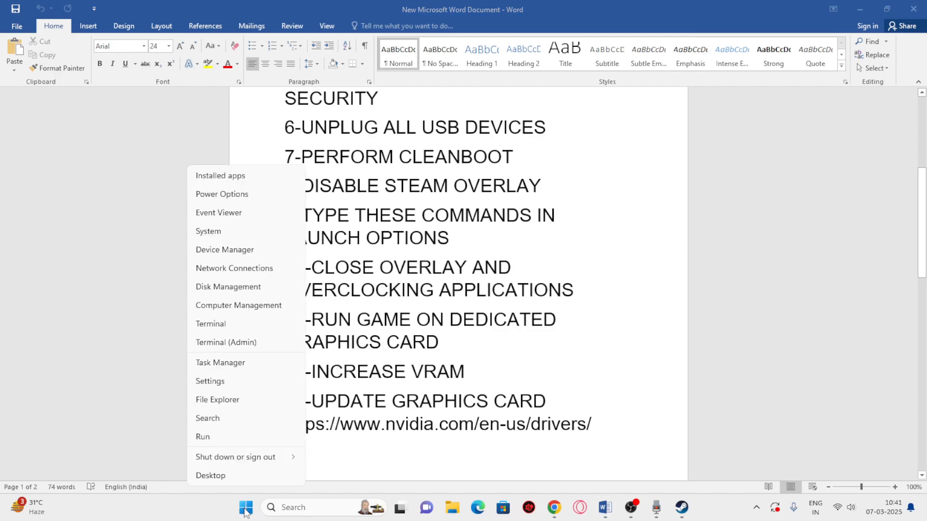
{"action": "left_click", "coordinate": [242, 367]}
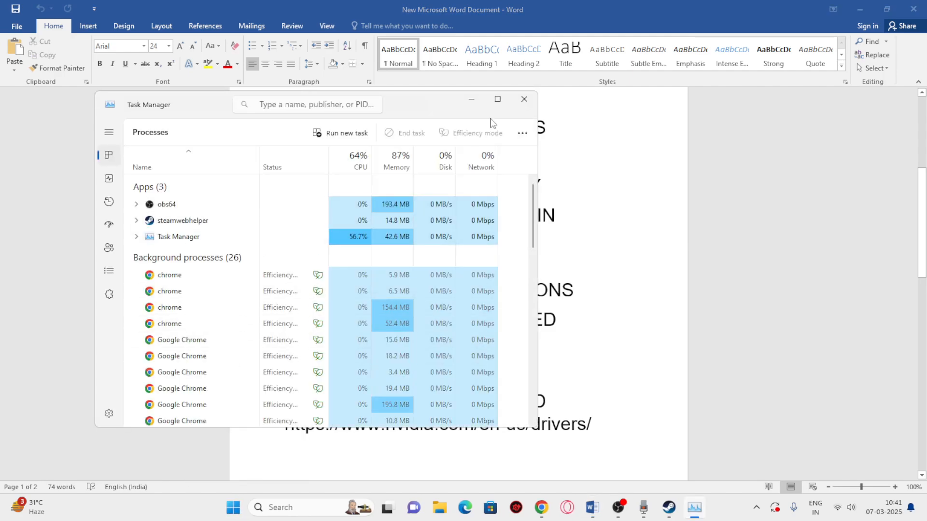
{"action": "left_click", "coordinate": [498, 109]}
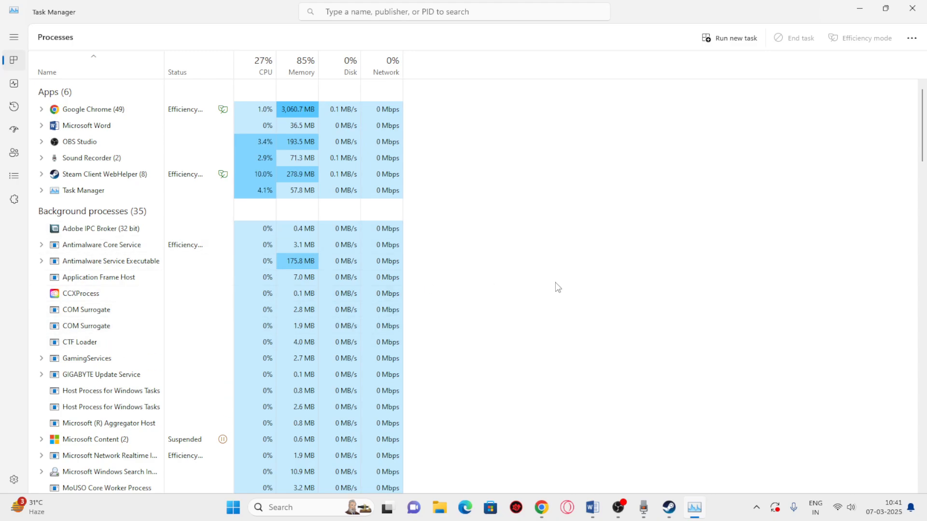
{"action": "left_click", "coordinate": [863, 10]}
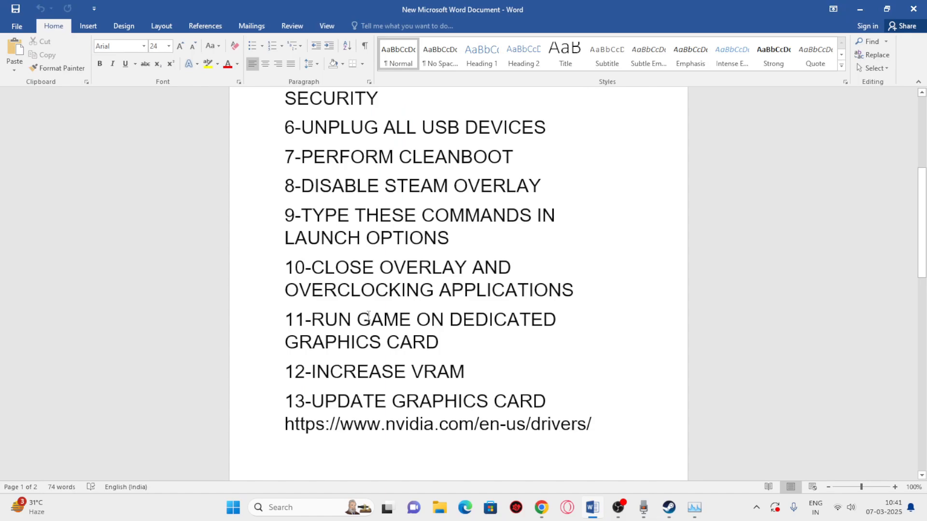
Highlight the "RUN GAME ON DEDICATED GRAPHICS CARD" item, search Windows for "GRAPHICS" and open Graphics settings
{"action": "left_click_drag", "start_coordinate": [314, 320], "coordinate": [442, 344]}
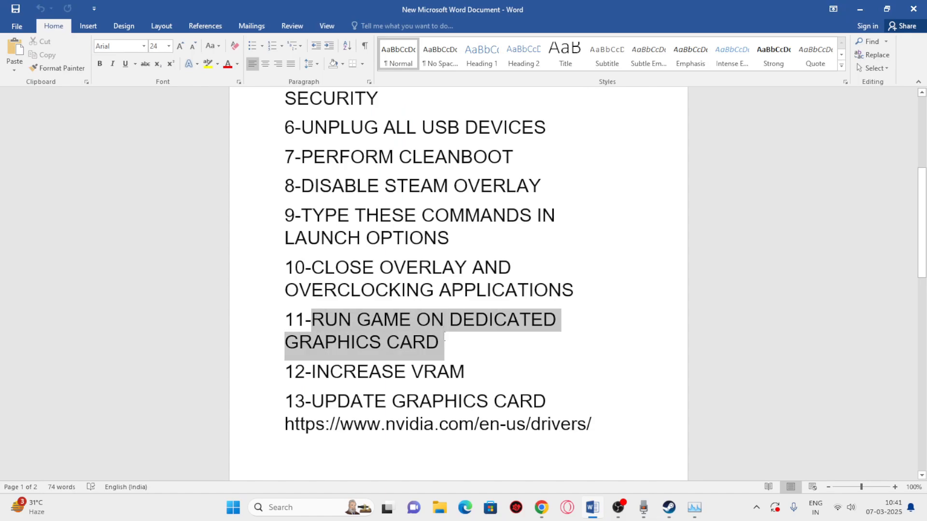
{"action": "left_click", "coordinate": [282, 512]}
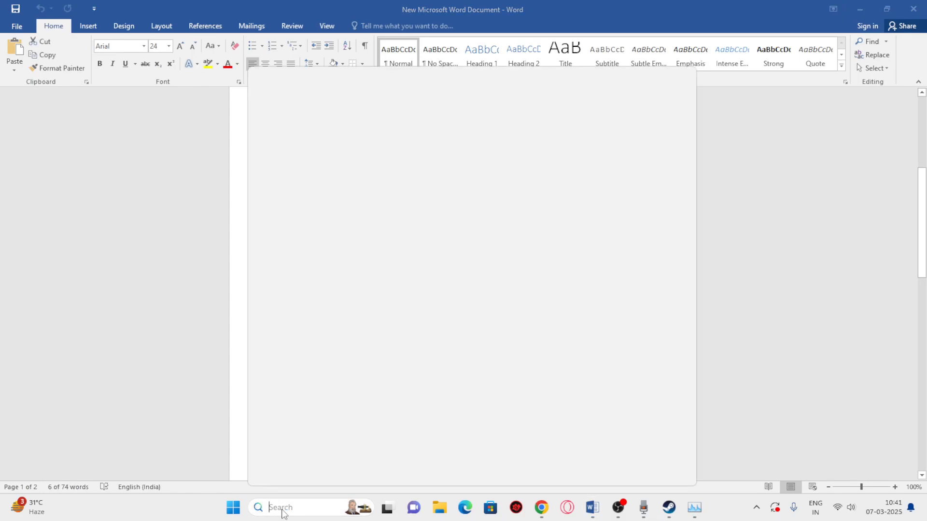
{"action": "type", "text": "GRAPHICS"}
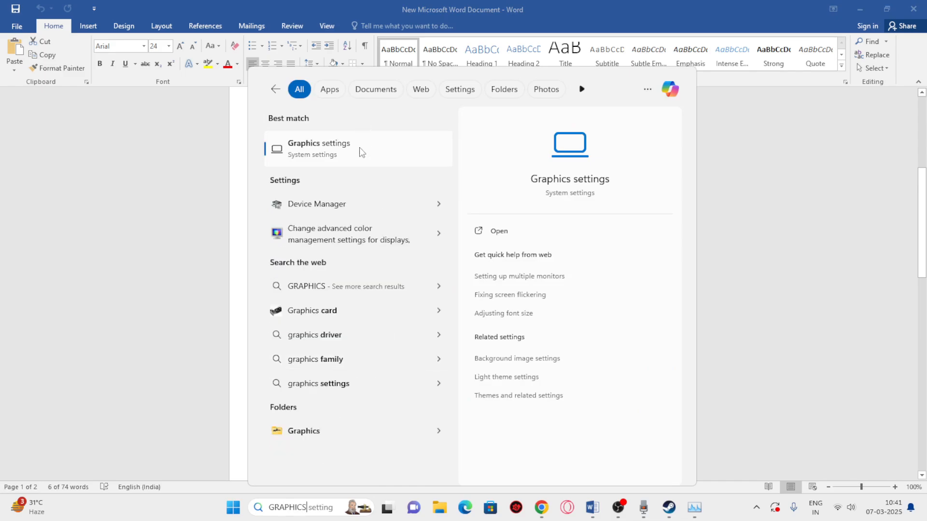
{"action": "left_click", "coordinate": [358, 151]}
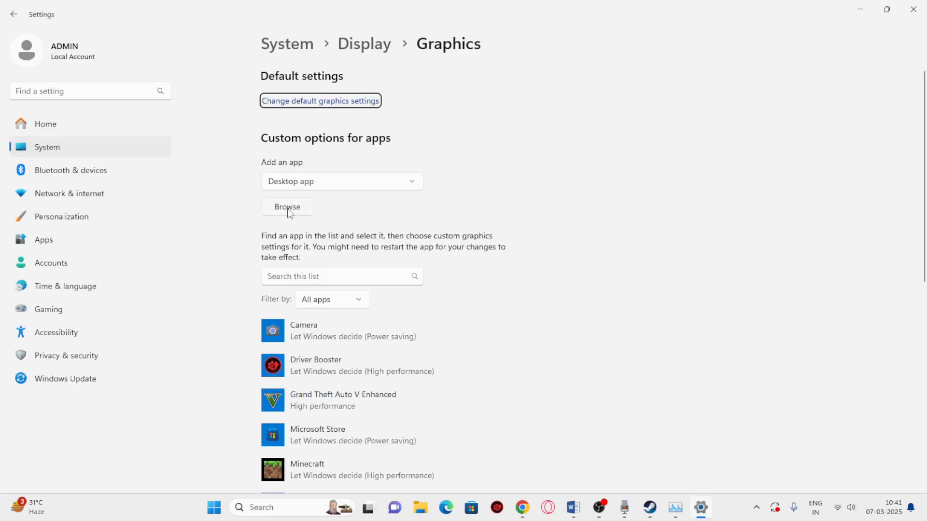
Add the FragPunk application from G:\SteamLibrary\steamapps\common\FragPunk to the custom graphics options for apps
{"action": "left_click", "coordinate": [284, 208]}
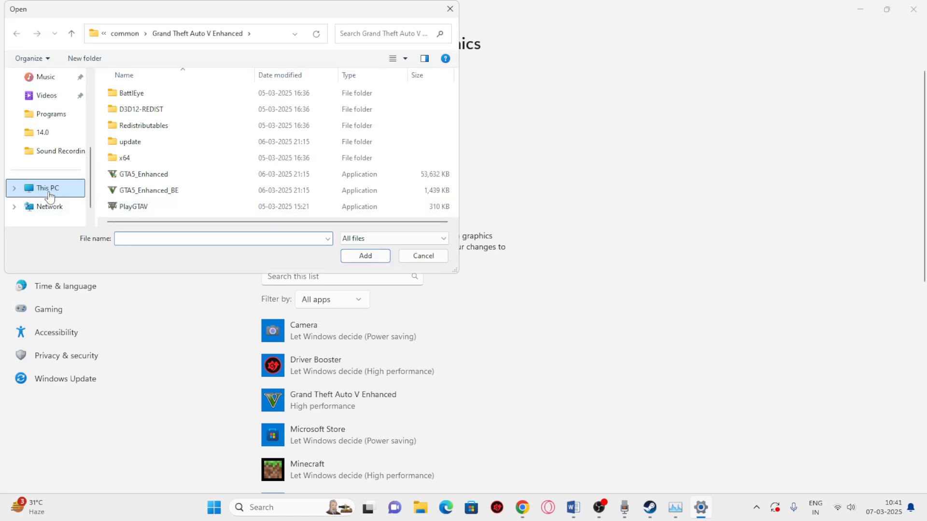
{"action": "left_click", "coordinate": [48, 189]}
{"action": "double_click", "coordinate": [170, 141]}
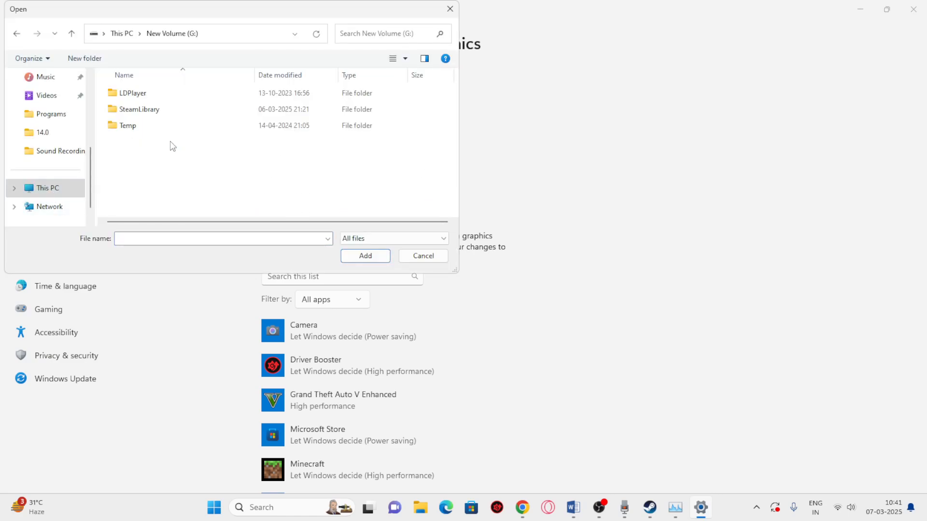
{"action": "double_click", "coordinate": [149, 111]}
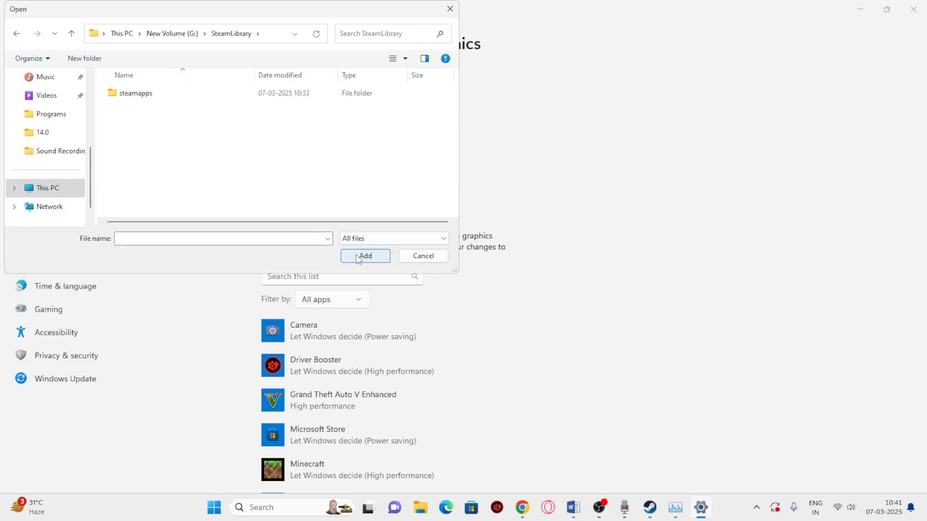
{"action": "double_click", "coordinate": [153, 94]}
{"action": "left_click_drag", "start_coordinate": [155, 13], "coordinate": [274, 29]}
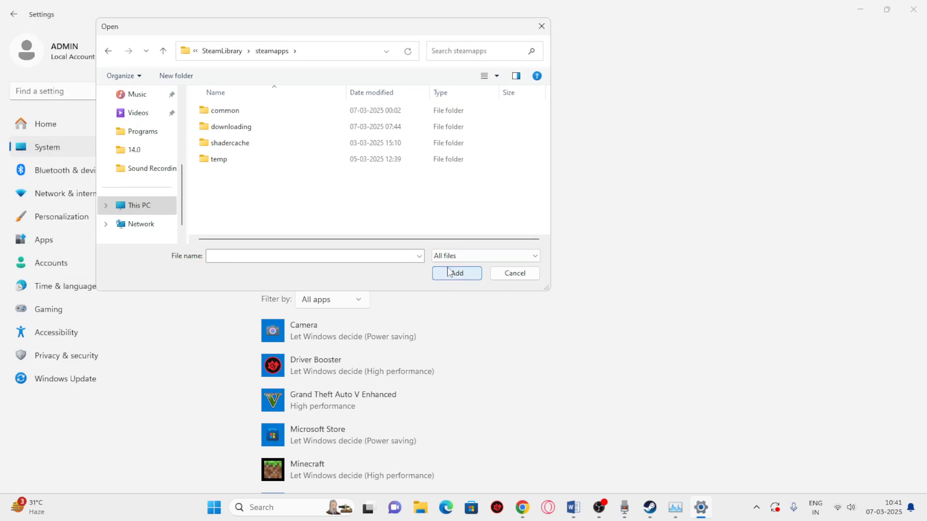
{"action": "double_click", "coordinate": [241, 112]}
{"action": "scroll", "coordinate": [239, 144], "scroll_direction": "down", "scroll_amount": 4}
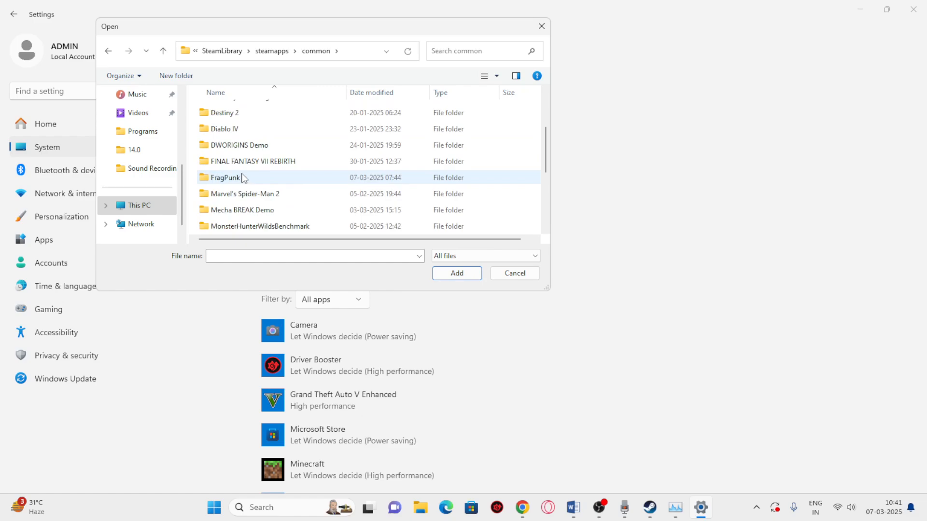
{"action": "double_click", "coordinate": [234, 130]}
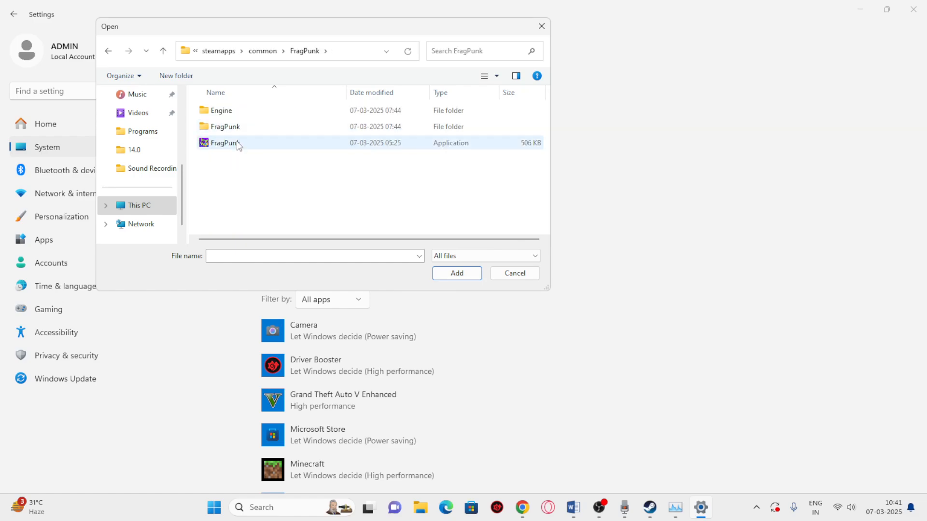
{"action": "left_click", "coordinate": [237, 144]}
{"action": "left_click", "coordinate": [441, 272]}
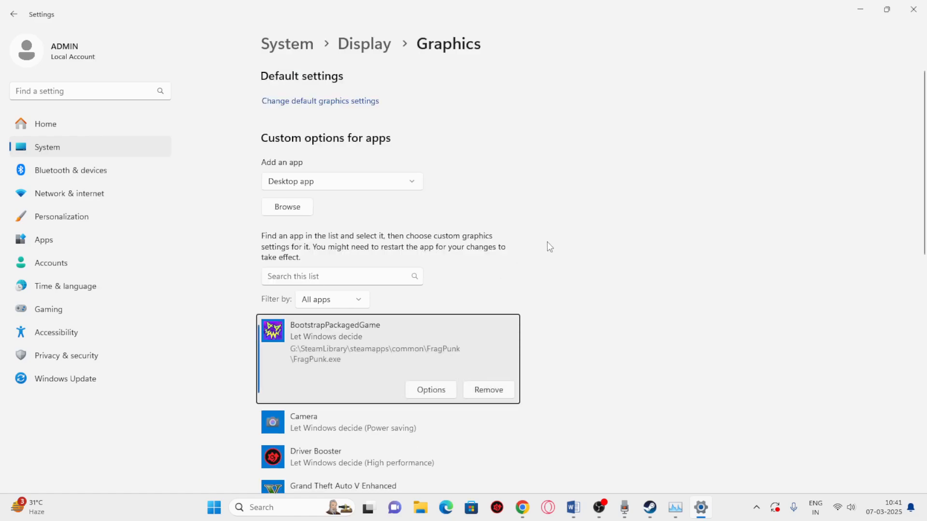
Set the added FragPunk app's graphics preference to High performance, save it and close Settings
{"action": "scroll", "coordinate": [385, 297], "scroll_direction": "down", "scroll_amount": 3}
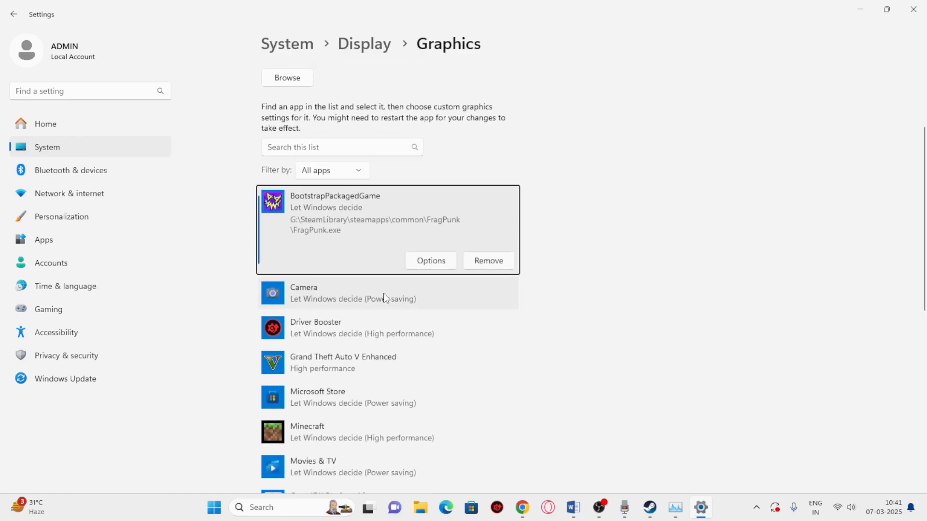
{"action": "left_click", "coordinate": [424, 262]}
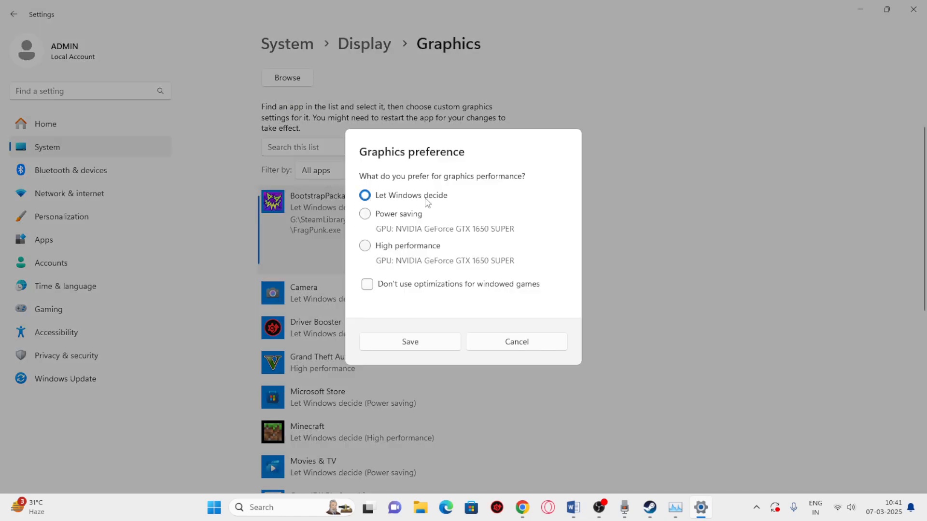
{"action": "left_click", "coordinate": [365, 245]}
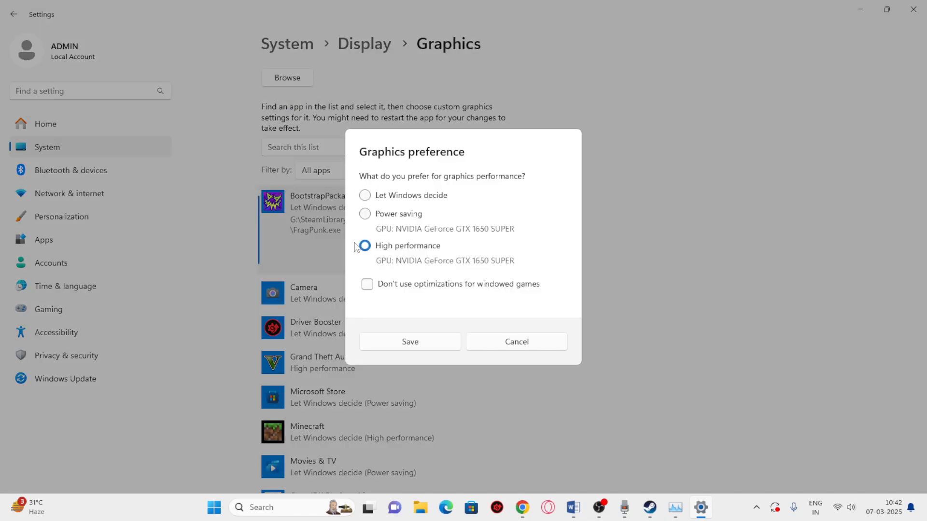
{"action": "left_click", "coordinate": [410, 343]}
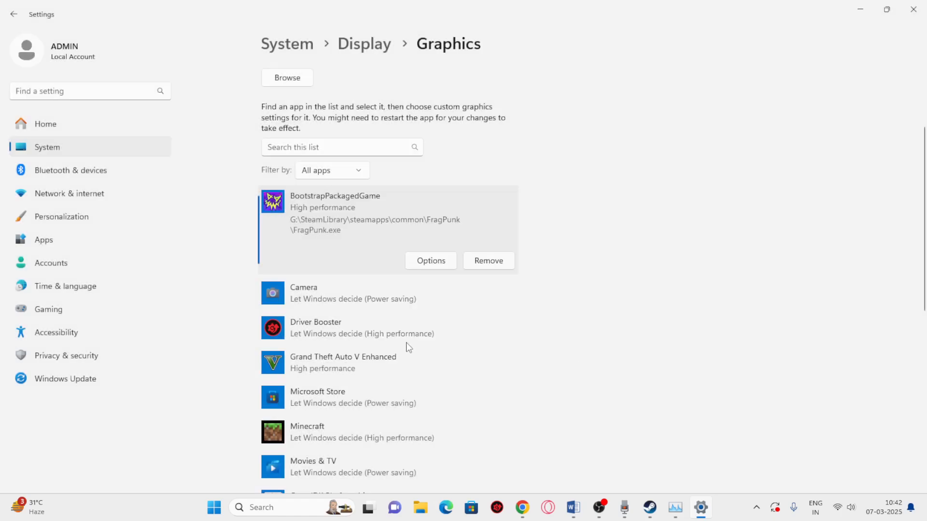
{"action": "left_click", "coordinate": [913, 8]}
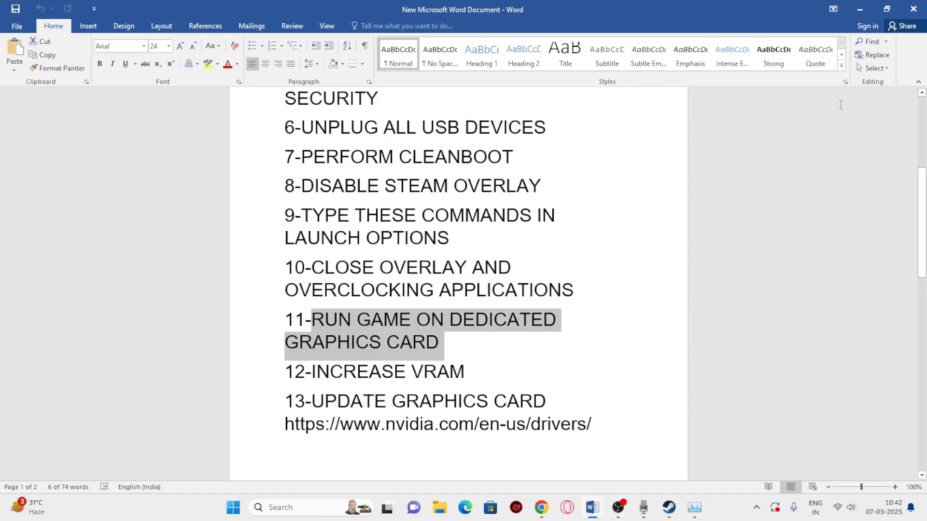
Return to the Word list of fixes and highlight the "INCREASE VRAM" item
{"action": "left_click", "coordinate": [855, 10]}
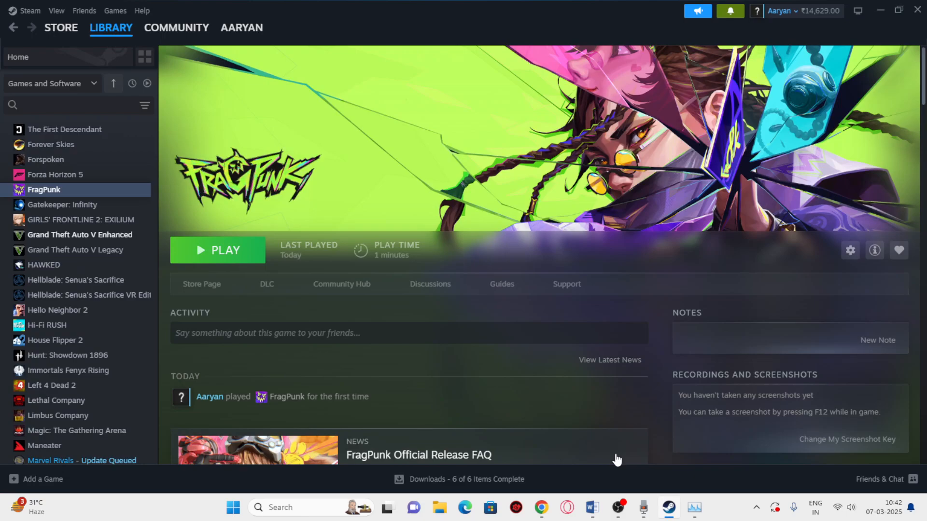
{"action": "left_click", "coordinate": [592, 507]}
{"action": "scroll", "coordinate": [411, 354], "scroll_direction": "down", "scroll_amount": 1}
{"action": "scroll", "coordinate": [411, 354], "scroll_direction": "down", "scroll_amount": 1}
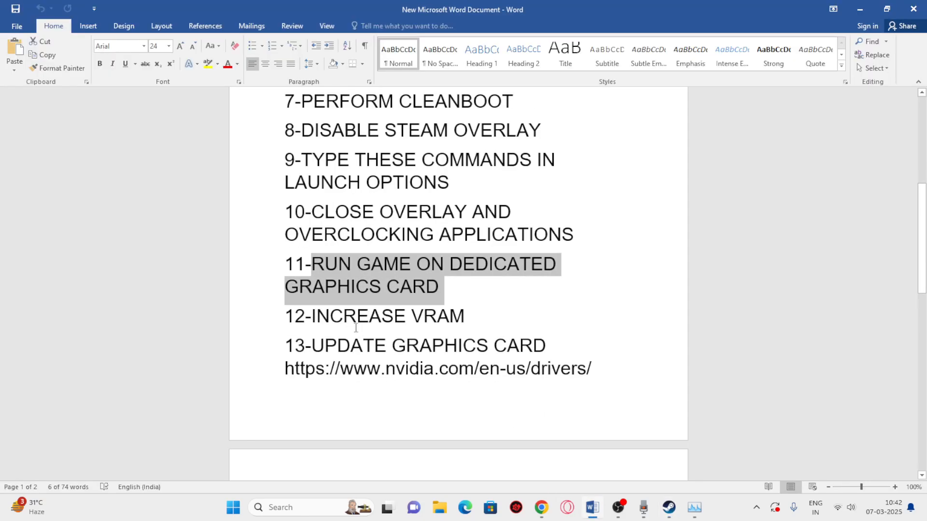
{"action": "left_click_drag", "start_coordinate": [311, 317], "coordinate": [462, 318]}
{"action": "left_click", "coordinate": [493, 319]}
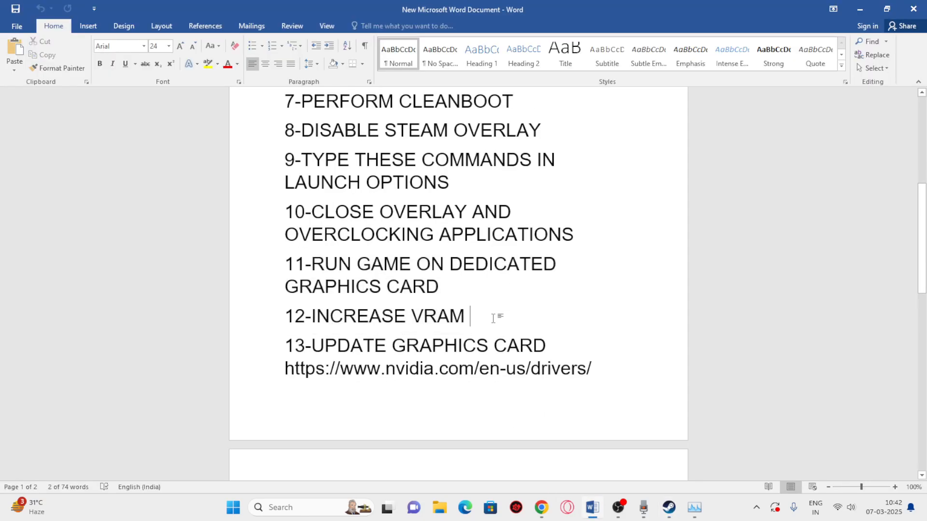
Search Windows for "VIEW", open the advanced system settings and bring up the Virtual Memory dialog from the advanced performance options
{"action": "left_click", "coordinate": [288, 509]}
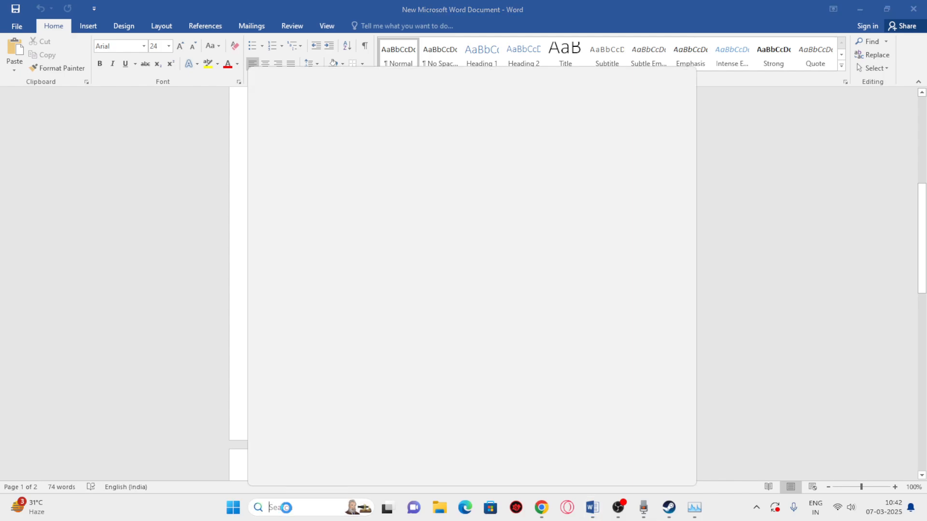
{"action": "type", "text": "VIEW"}
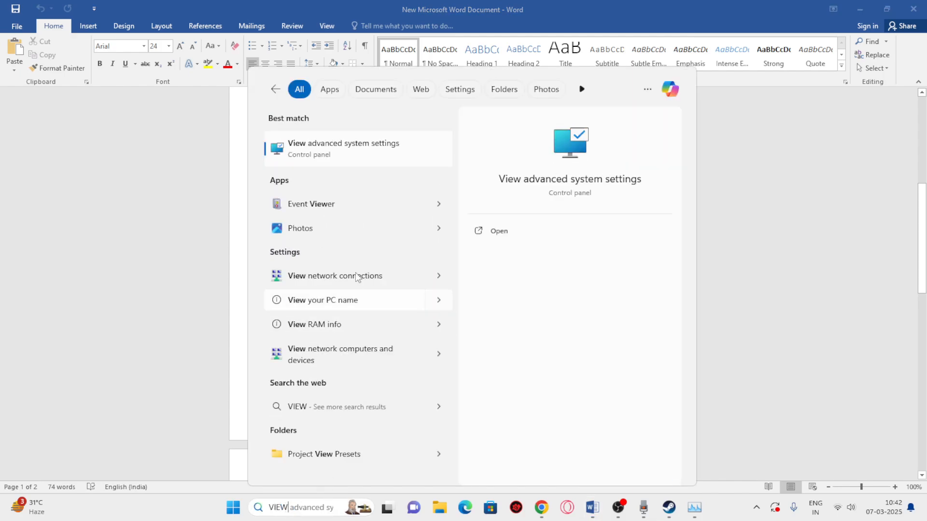
{"action": "left_click", "coordinate": [362, 154]}
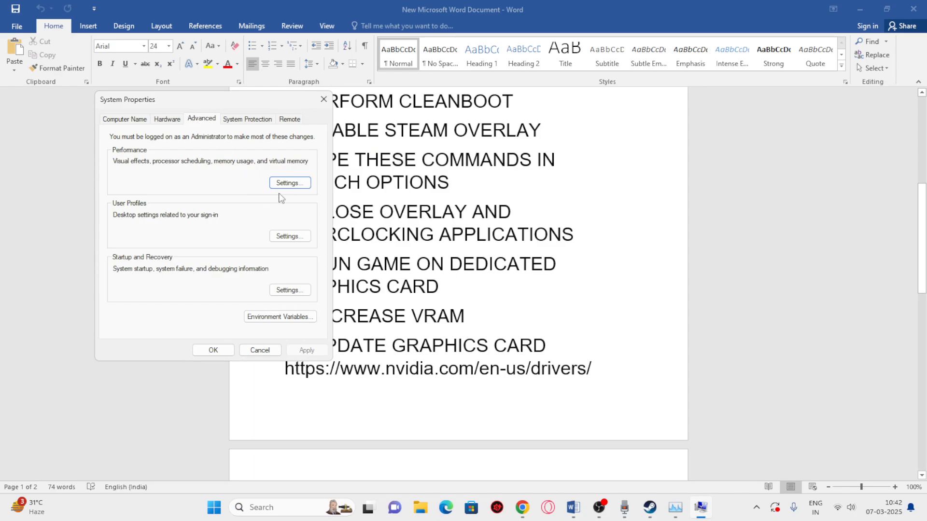
{"action": "left_click", "coordinate": [288, 183]}
{"action": "left_click", "coordinate": [180, 164]}
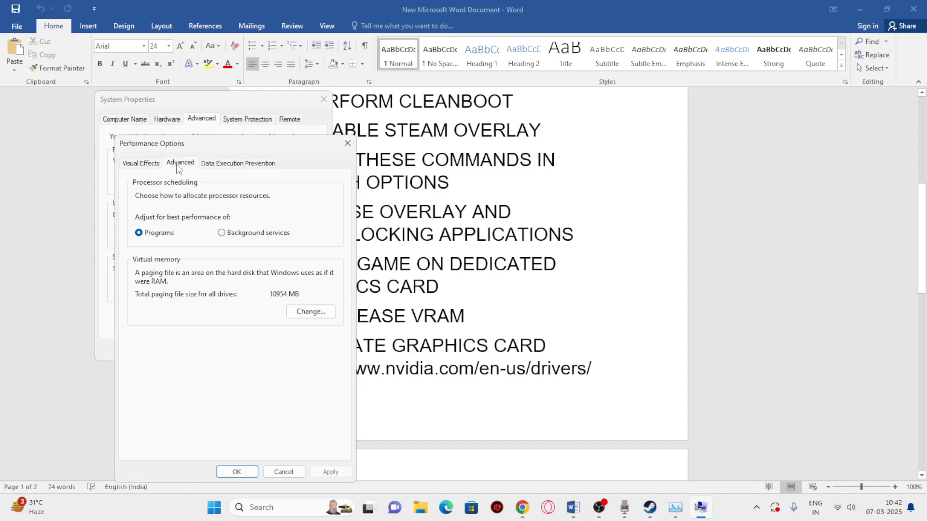
{"action": "left_click", "coordinate": [304, 313]}
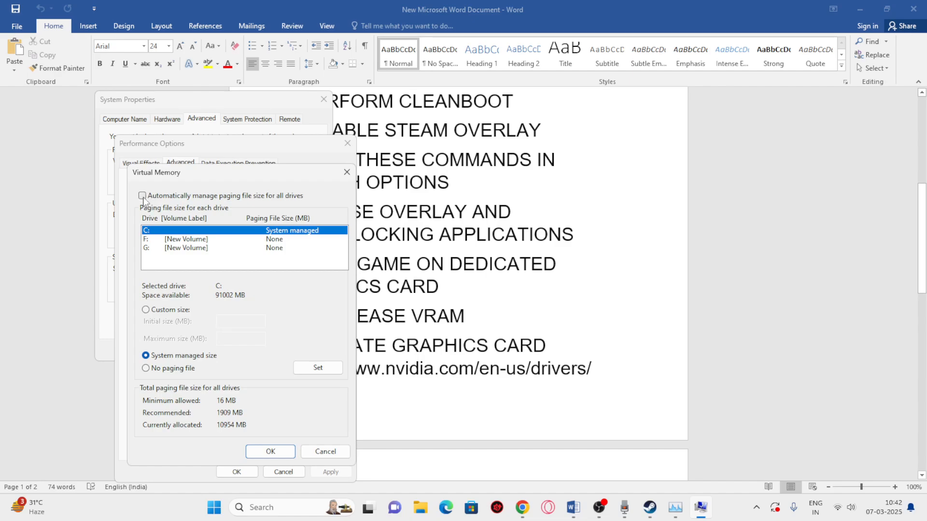
Select the G: drive for the paging file and switch it to a custom size
{"action": "left_click", "coordinate": [147, 248]}
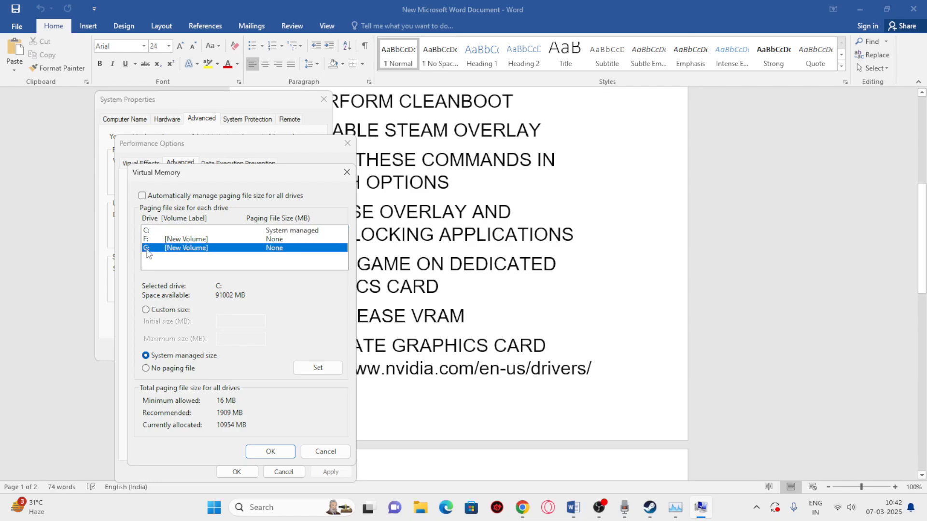
{"action": "left_click", "coordinate": [146, 309]}
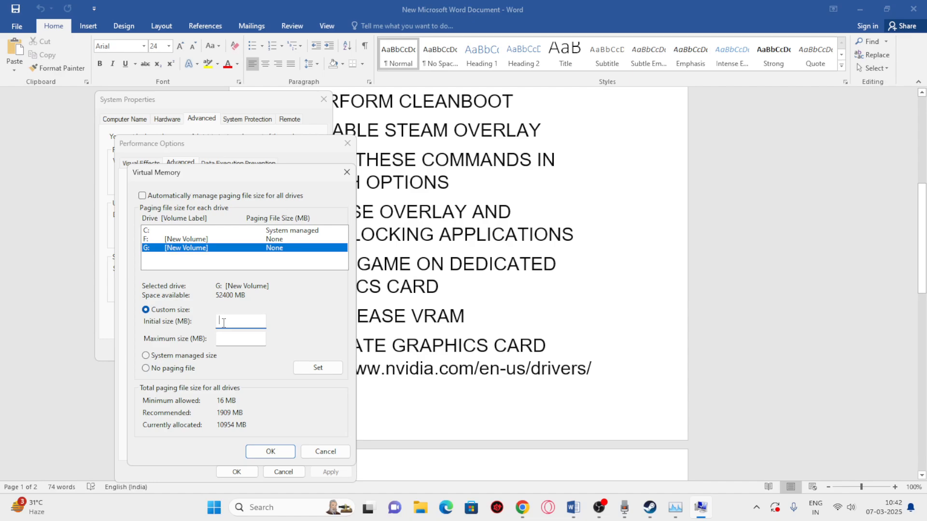
{"action": "left_click", "coordinate": [228, 337]}
{"action": "left_click", "coordinate": [228, 326]}
Search Windows for "CALCU", open Calculator, compute 16 × 1024 and highlight the result
{"action": "left_click", "coordinate": [272, 507]}
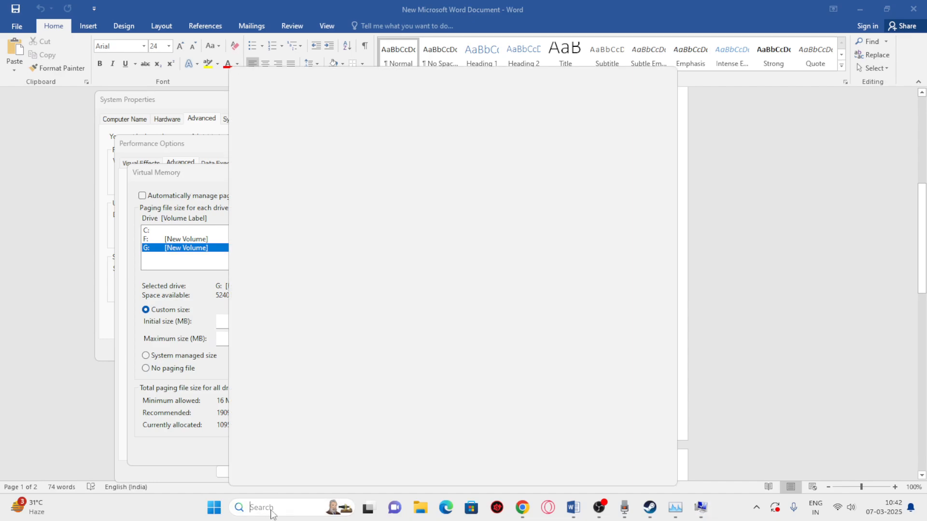
{"action": "type", "text": "CALCU"}
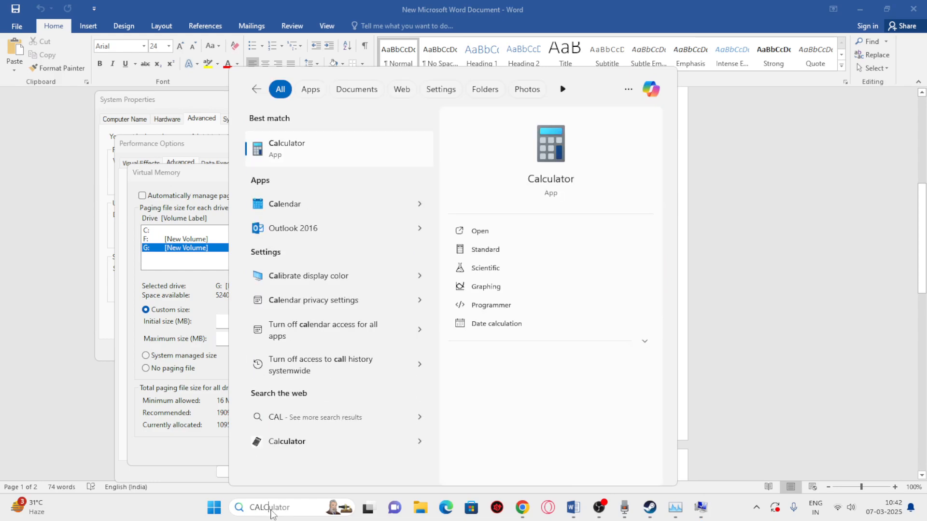
{"action": "left_click", "coordinate": [309, 153]}
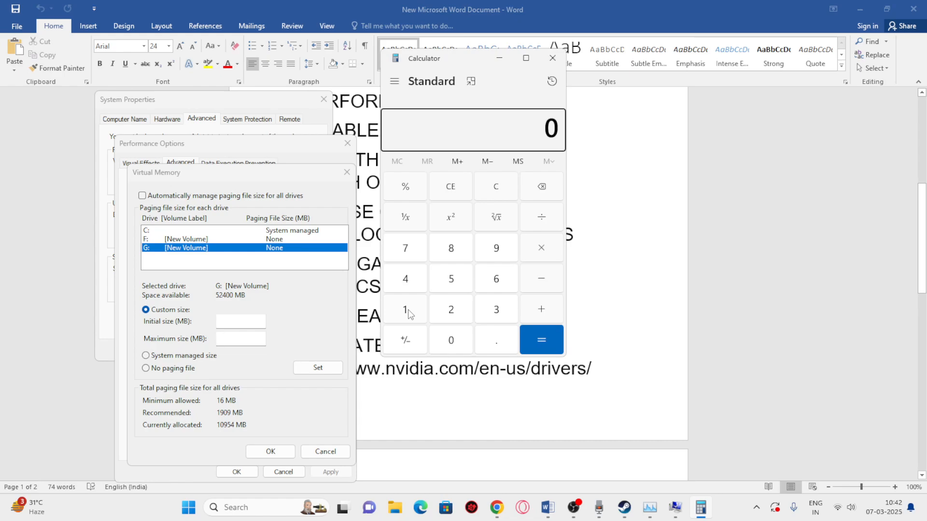
{"action": "left_click", "coordinate": [408, 309]}
{"action": "left_click", "coordinate": [496, 278]}
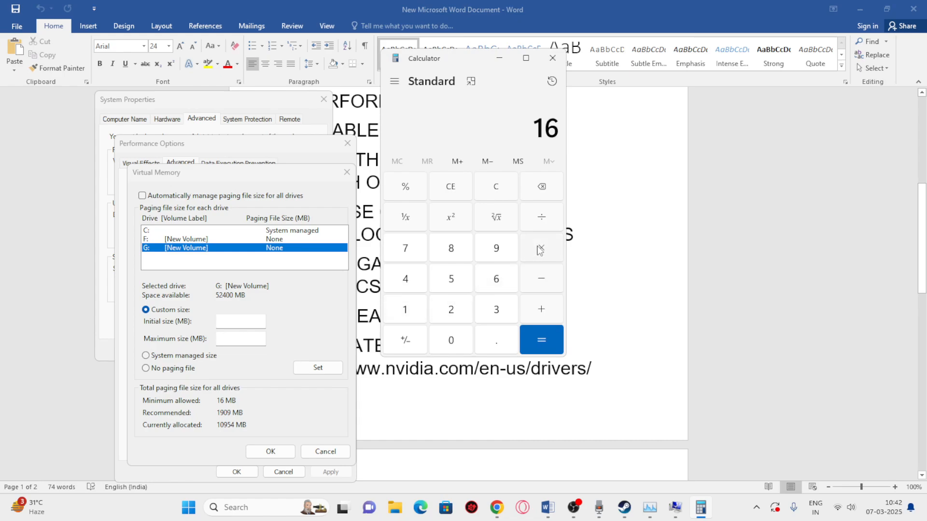
{"action": "left_click", "coordinate": [410, 309]}
{"action": "left_click", "coordinate": [450, 339]}
{"action": "left_click", "coordinate": [451, 309]}
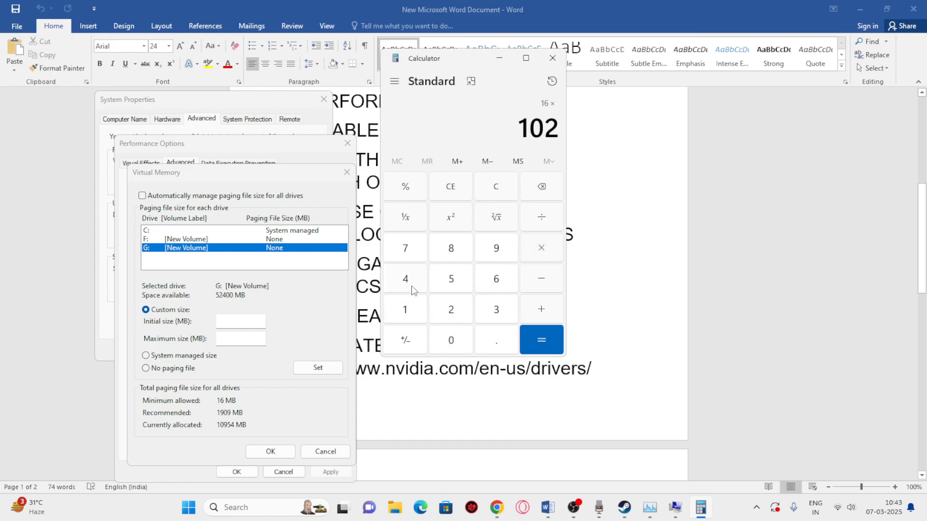
{"action": "left_click", "coordinate": [405, 278]}
{"action": "left_click", "coordinate": [541, 341]}
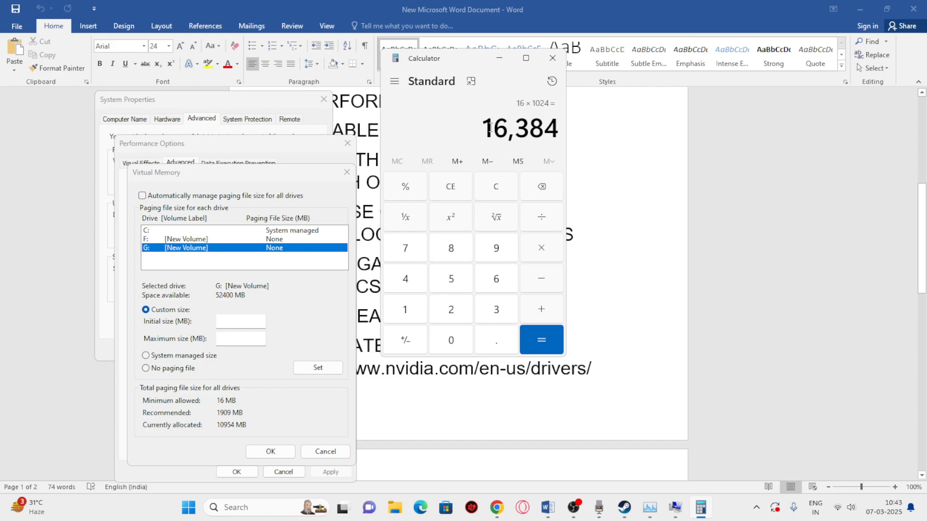
{"action": "left_click_drag", "start_coordinate": [484, 127], "coordinate": [558, 128]}
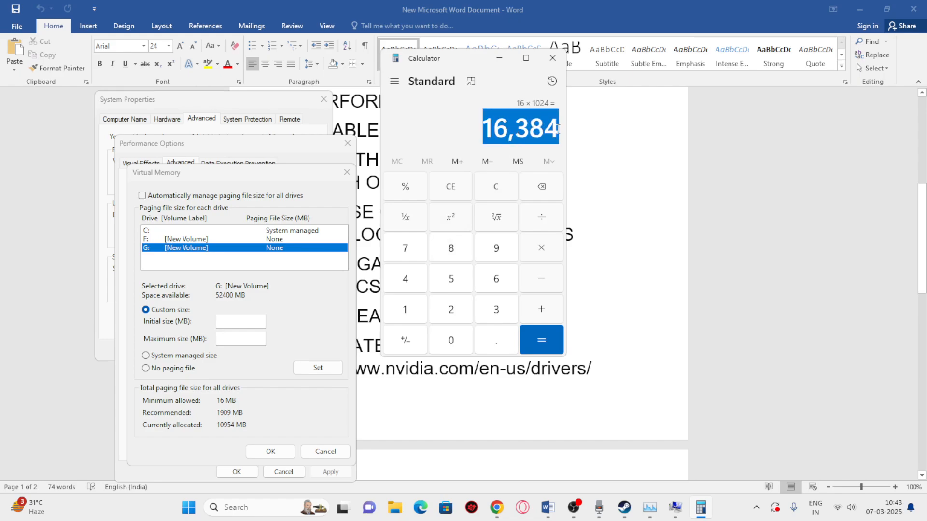
Multiply the calculated result by 1.5 and copy it into the G: drive's initial paging file size as 24,576 MB
{"action": "left_click", "coordinate": [539, 247]}
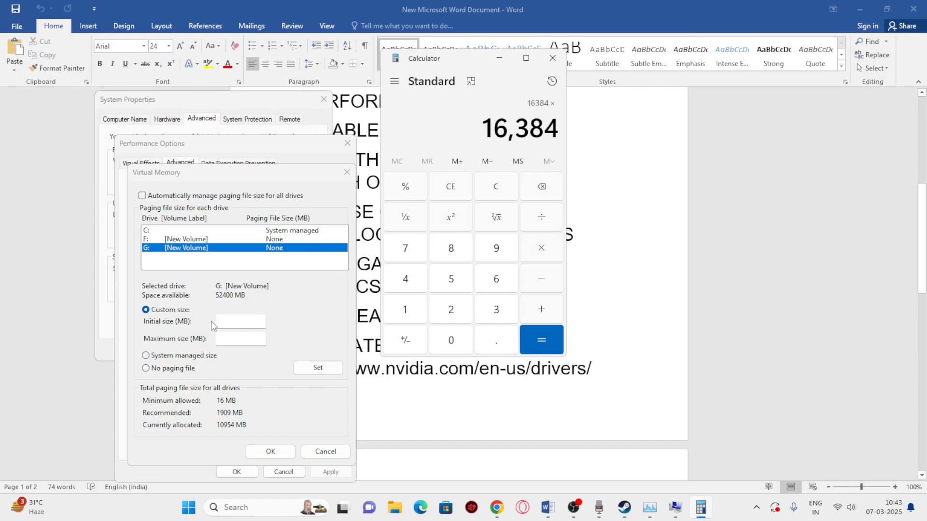
{"action": "left_click", "coordinate": [421, 319]}
{"action": "left_click", "coordinate": [489, 339]}
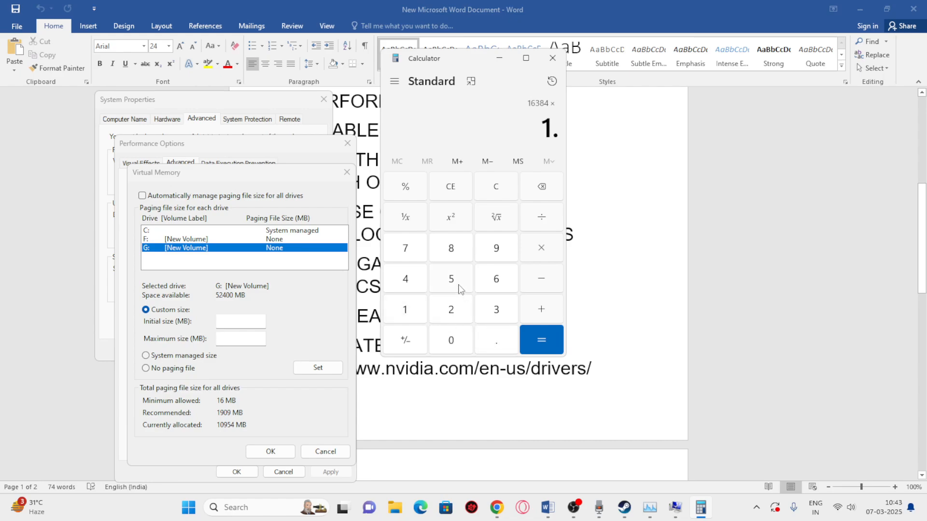
{"action": "left_click", "coordinate": [460, 288]}
{"action": "left_click", "coordinate": [541, 339]}
{"action": "left_click_drag", "start_coordinate": [483, 127], "coordinate": [559, 128]}
{"action": "right_click", "coordinate": [559, 128]}
{"action": "left_click", "coordinate": [581, 140]}
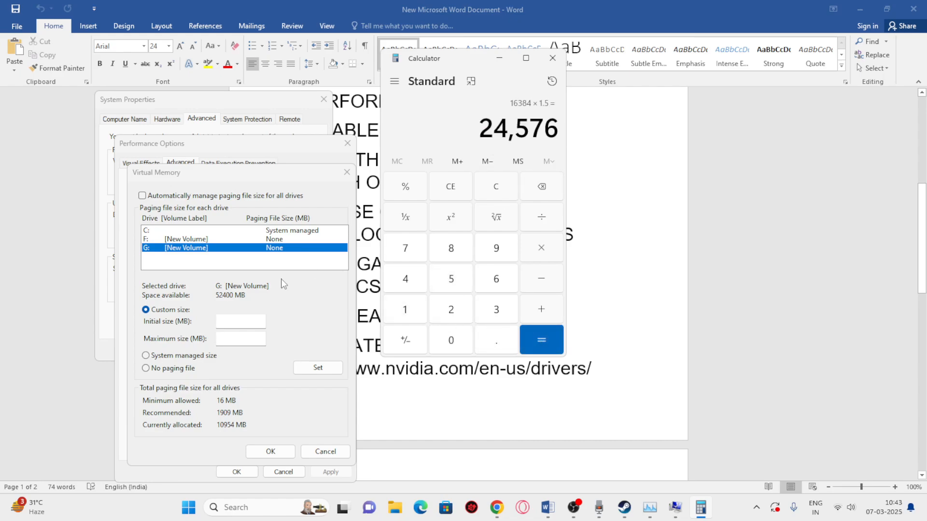
{"action": "right_click", "coordinate": [246, 318]}
{"action": "left_click", "coordinate": [265, 366]}
{"action": "key", "text": "Tab"}
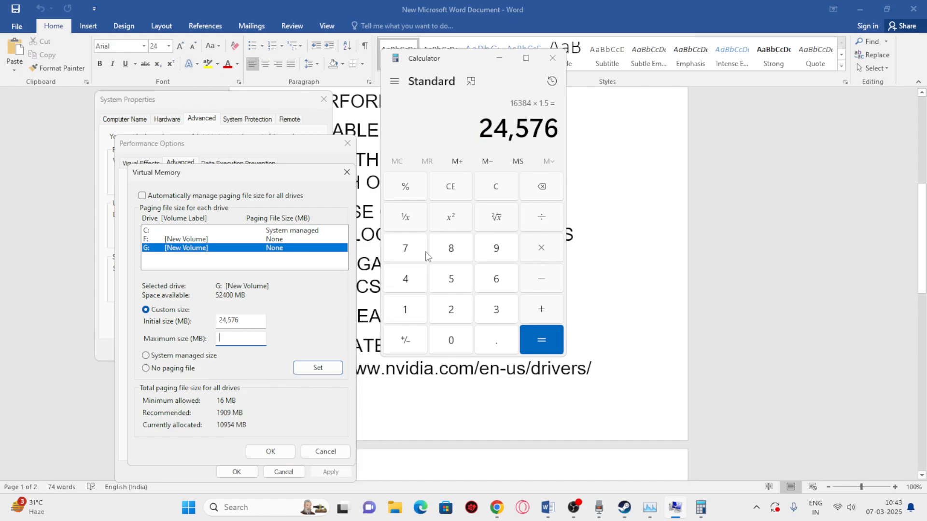
Clear Calculator, compute 16 × 1024 again and multiply the result by 3
{"action": "left_click", "coordinate": [457, 192]}
{"action": "key", "text": "1"}
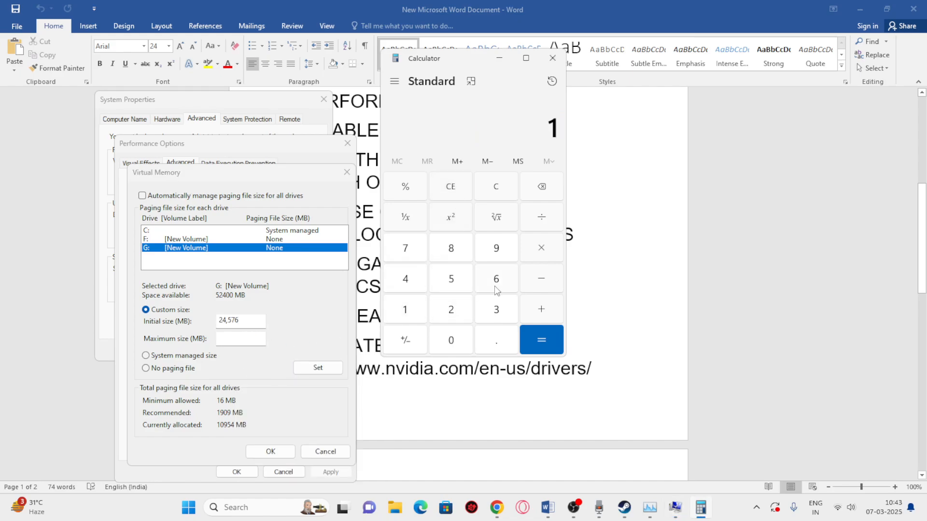
{"action": "key", "text": "6"}
{"action": "key", "text": "asterisk"}
{"action": "key", "text": "1"}
{"action": "key", "text": "0"}
{"action": "key", "text": "2"}
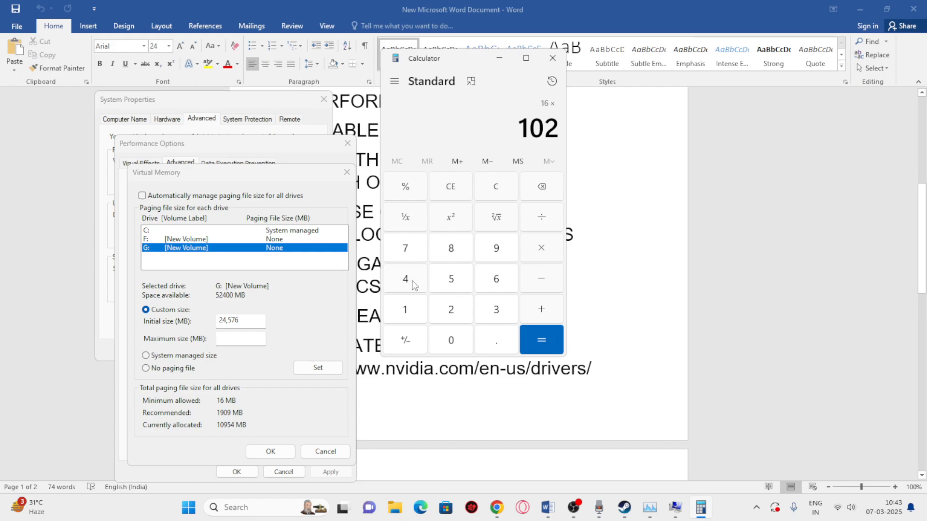
{"action": "left_click", "coordinate": [413, 283]}
{"action": "left_click", "coordinate": [536, 338]}
{"action": "left_click", "coordinate": [547, 252]}
{"action": "left_click", "coordinate": [512, 316]}
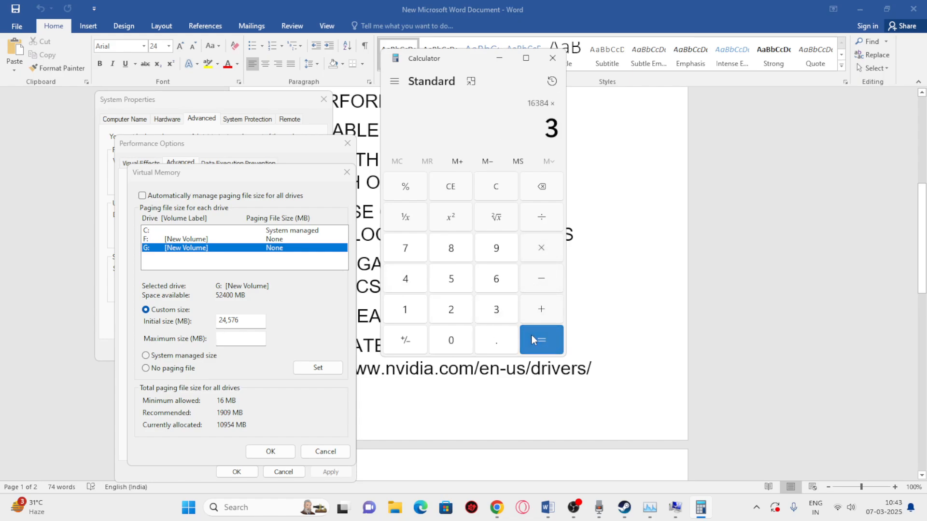
{"action": "left_click", "coordinate": [531, 338]}
Copy the calculated result into the G: drive's maximum paging file size as 49,152 MB
{"action": "left_click_drag", "start_coordinate": [486, 128], "coordinate": [556, 130]}
{"action": "right_click", "coordinate": [550, 133]}
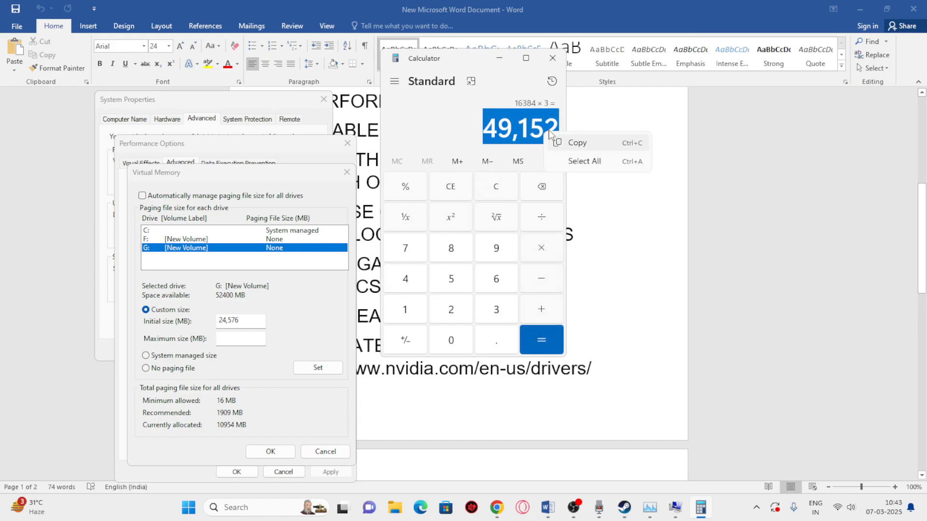
{"action": "left_click", "coordinate": [576, 143]}
{"action": "right_click", "coordinate": [238, 340]}
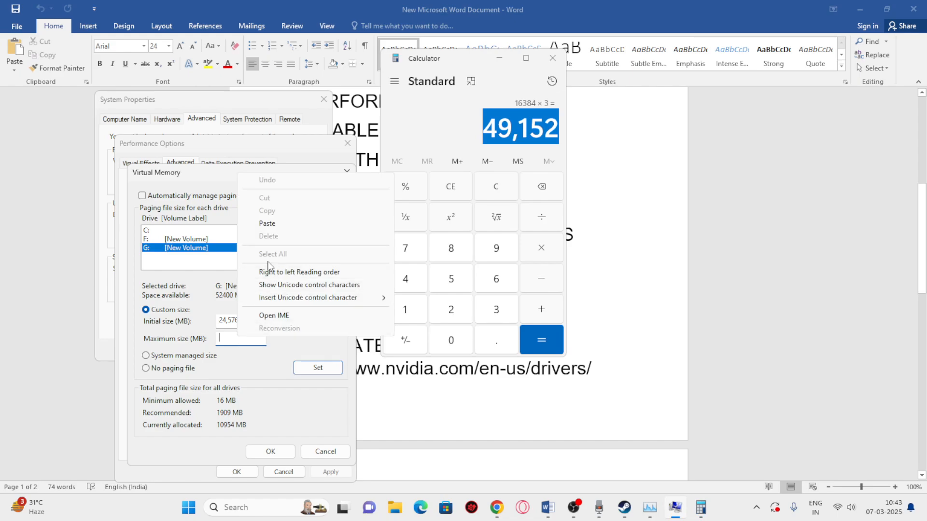
{"action": "left_click", "coordinate": [267, 224]}
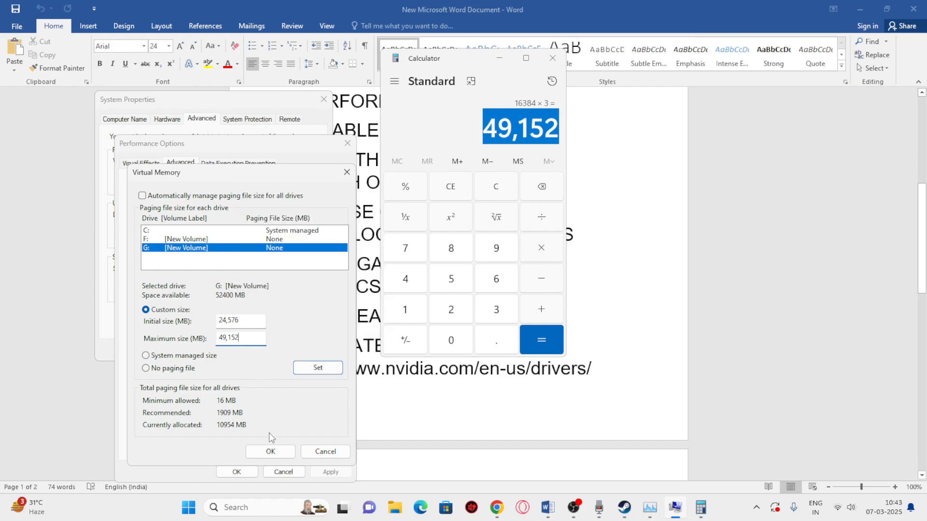
Confirm the Virtual Memory, Performance Options and System Properties dialogs, and close Calculator
{"action": "left_click", "coordinate": [270, 451]}
{"action": "left_click", "coordinate": [237, 472]}
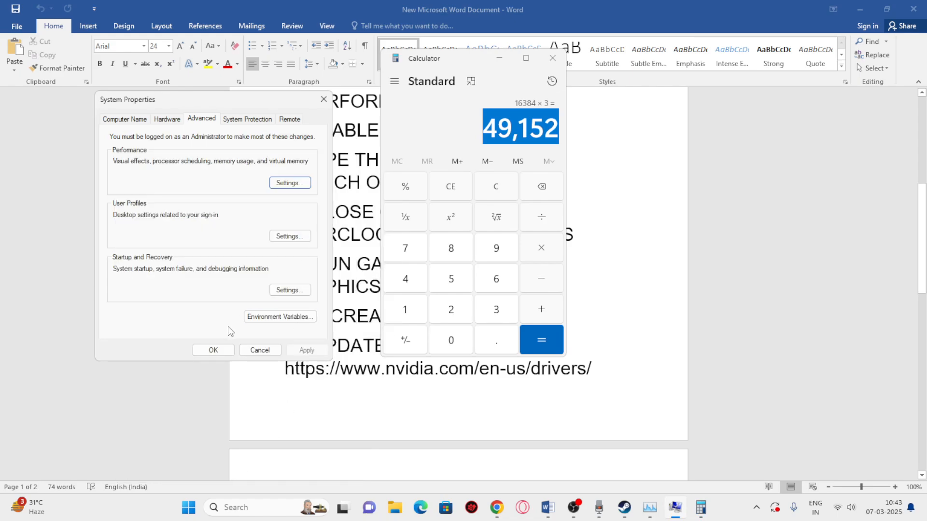
{"action": "left_click", "coordinate": [221, 349]}
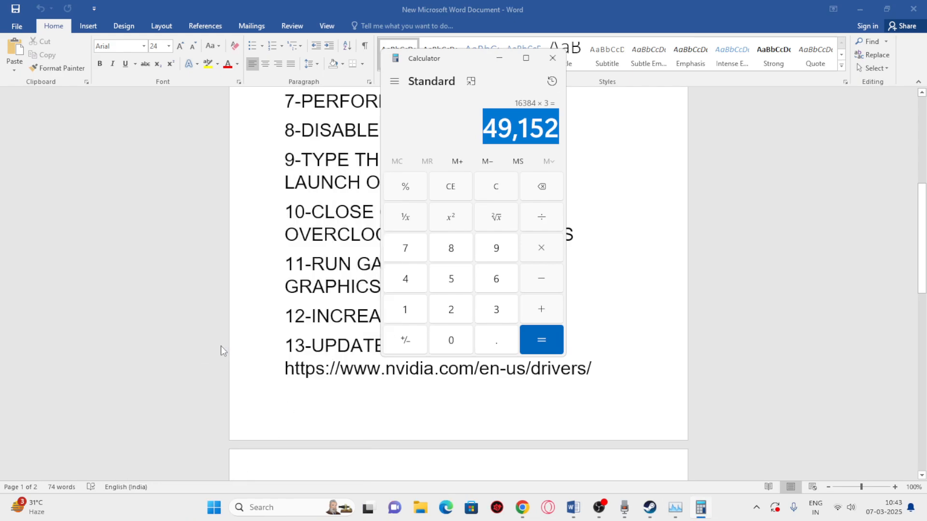
{"action": "left_click", "coordinate": [553, 57]}
Highlight the "UPDATE GRAPHICS CARD" item in the Word list of fixes
{"action": "scroll", "coordinate": [385, 293], "scroll_direction": "down", "scroll_amount": 2}
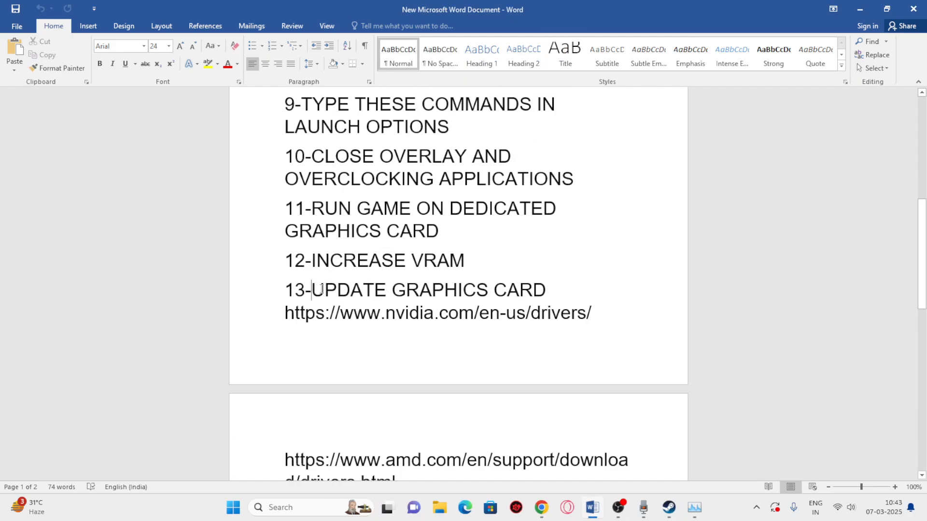
{"action": "left_click_drag", "start_coordinate": [321, 288], "coordinate": [550, 290]}
{"action": "key", "text": "Right"}
Switch to Chrome and show the already open NVIDIA drivers page
{"action": "left_click", "coordinate": [541, 507]}
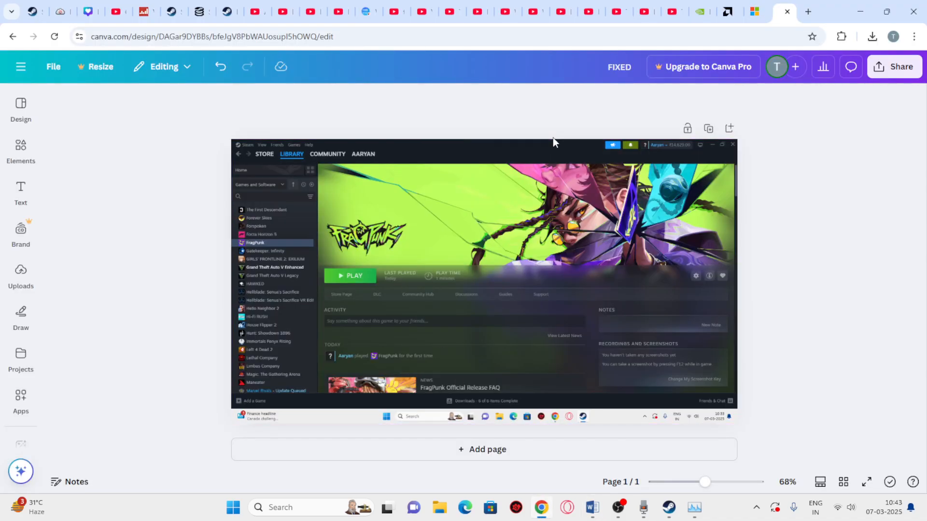
{"action": "left_click", "coordinate": [703, 7]}
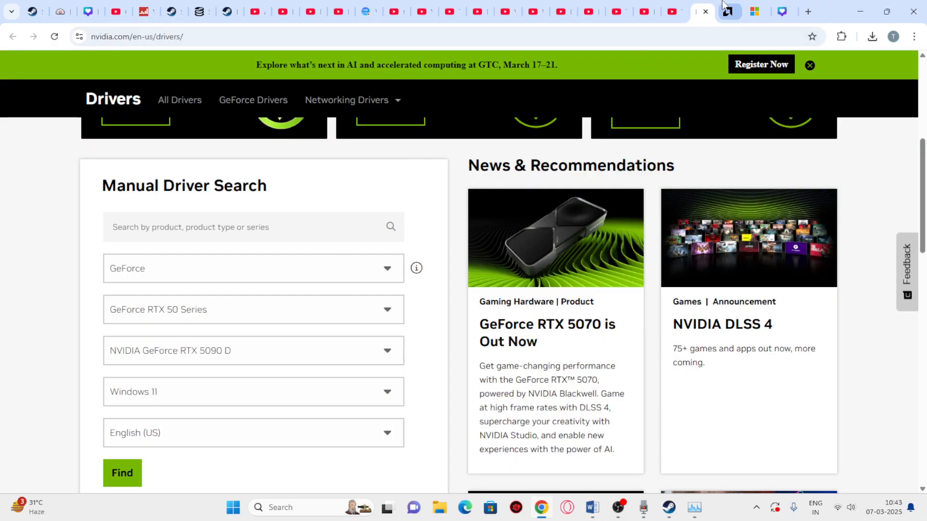
{"action": "left_click", "coordinate": [728, 11]}
{"action": "left_click", "coordinate": [702, 10]}
Set the manual driver search to the GeForce product type and the GeForce RTX 50 Series
{"action": "scroll", "coordinate": [389, 208], "scroll_direction": "down", "scroll_amount": 2}
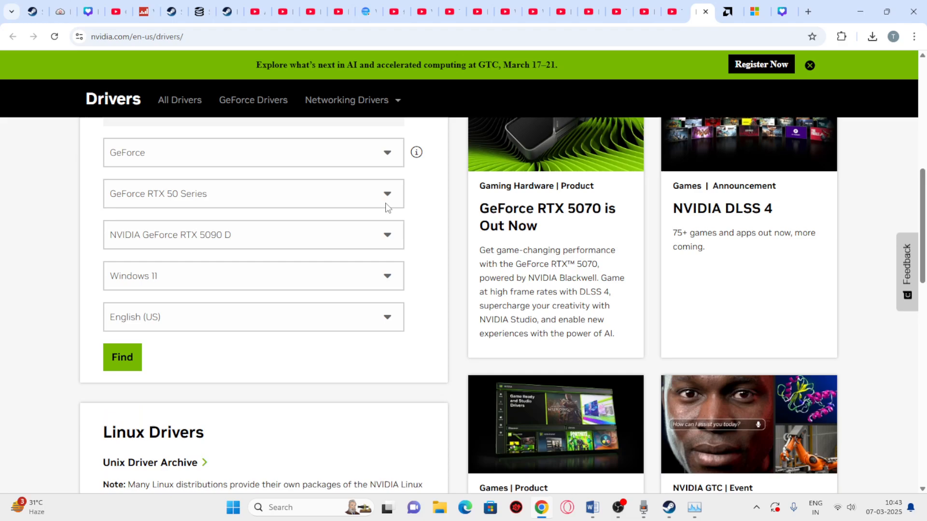
{"action": "scroll", "coordinate": [415, 215], "scroll_direction": "up", "scroll_amount": 5}
{"action": "scroll", "coordinate": [414, 215], "scroll_direction": "down", "scroll_amount": 5}
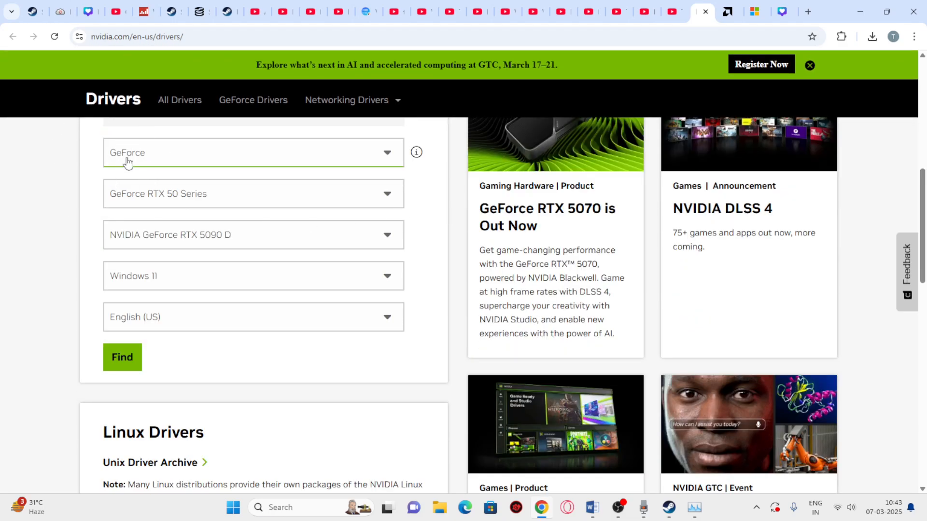
{"action": "left_click", "coordinate": [161, 152]}
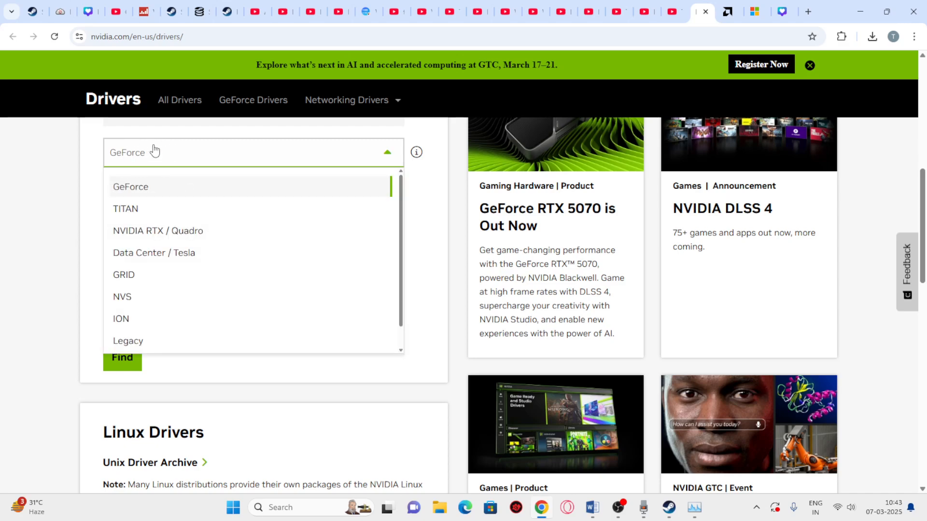
{"action": "left_click", "coordinate": [181, 153]}
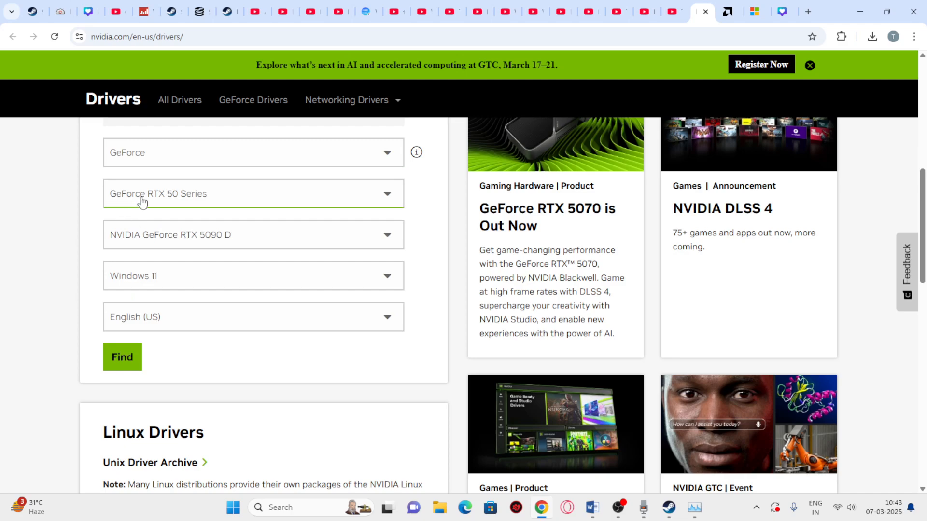
{"action": "left_click", "coordinate": [215, 196]}
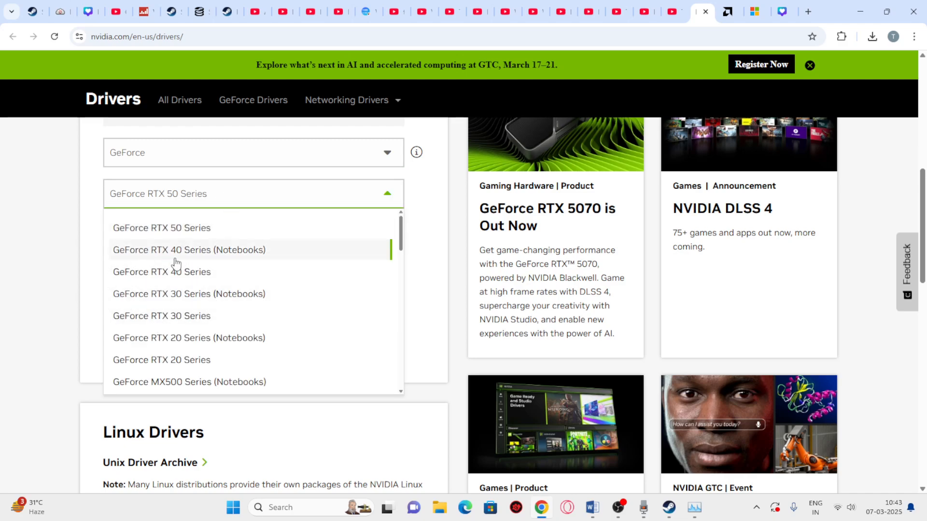
{"action": "left_click", "coordinate": [213, 226]}
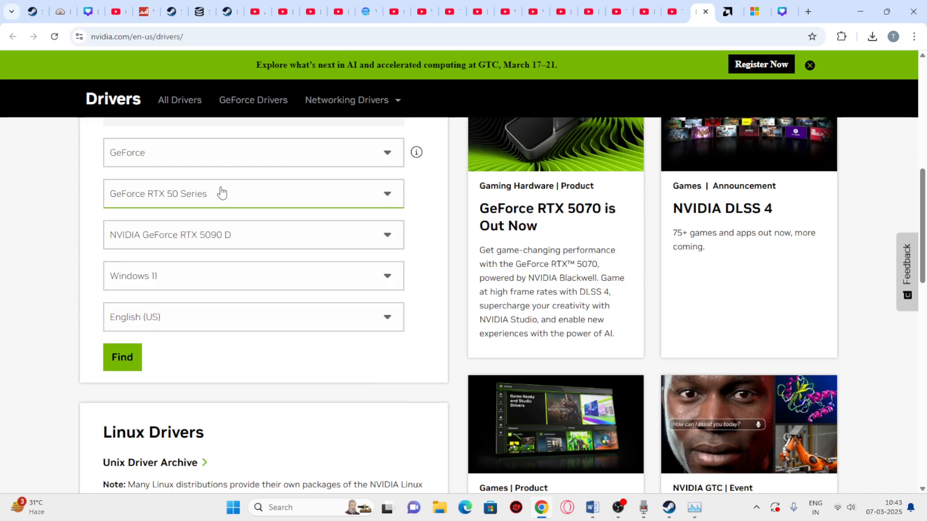
Keep NVIDIA GeForce RTX 5090 D and Windows 11 as product and operating system, and find the matching drivers
{"action": "left_click", "coordinate": [258, 236]}
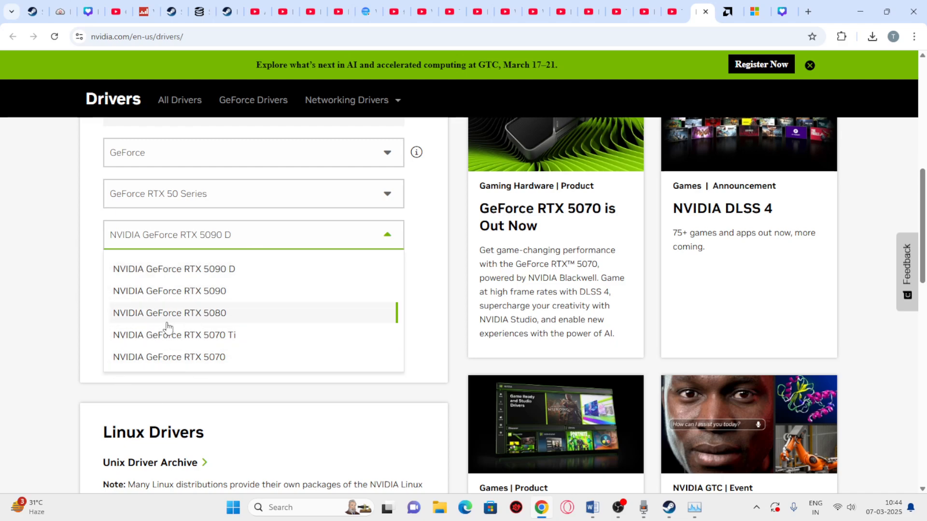
{"action": "left_click", "coordinate": [251, 241]}
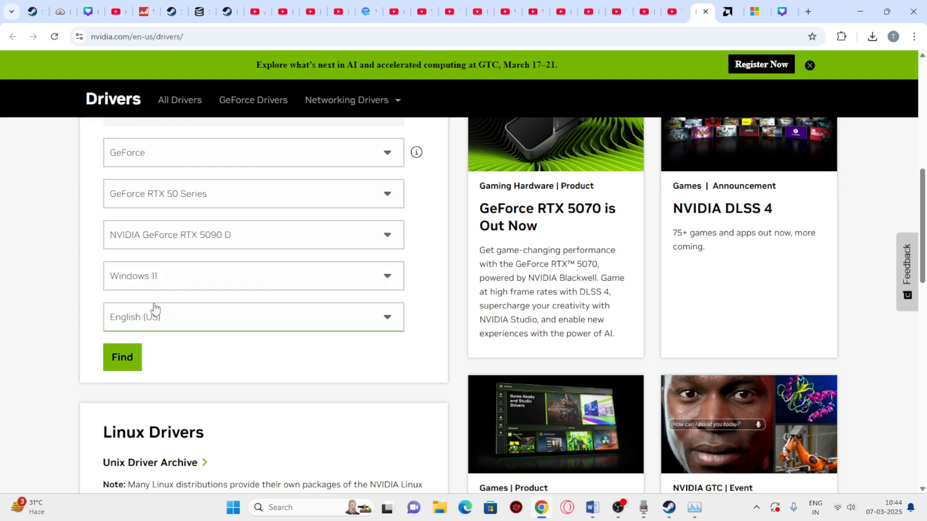
{"action": "left_click", "coordinate": [165, 279]}
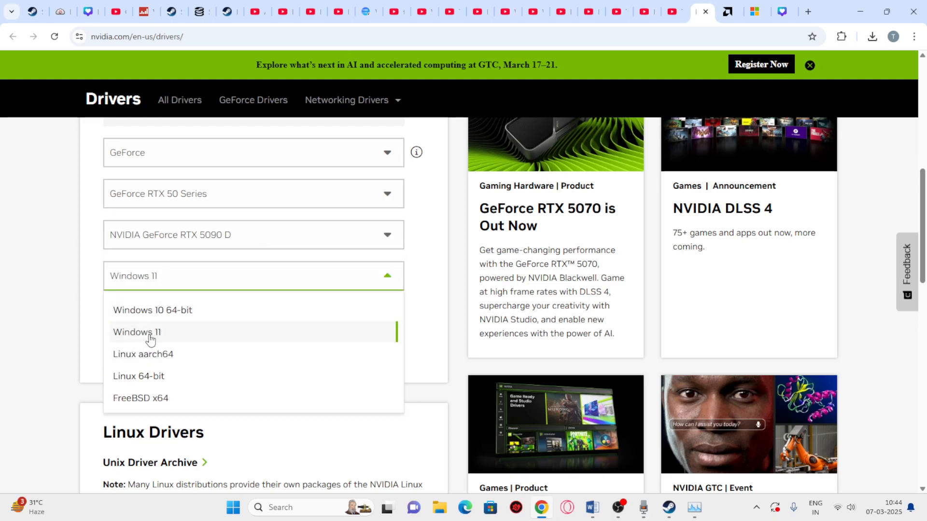
{"action": "left_click", "coordinate": [174, 274]}
{"action": "left_click", "coordinate": [123, 361]}
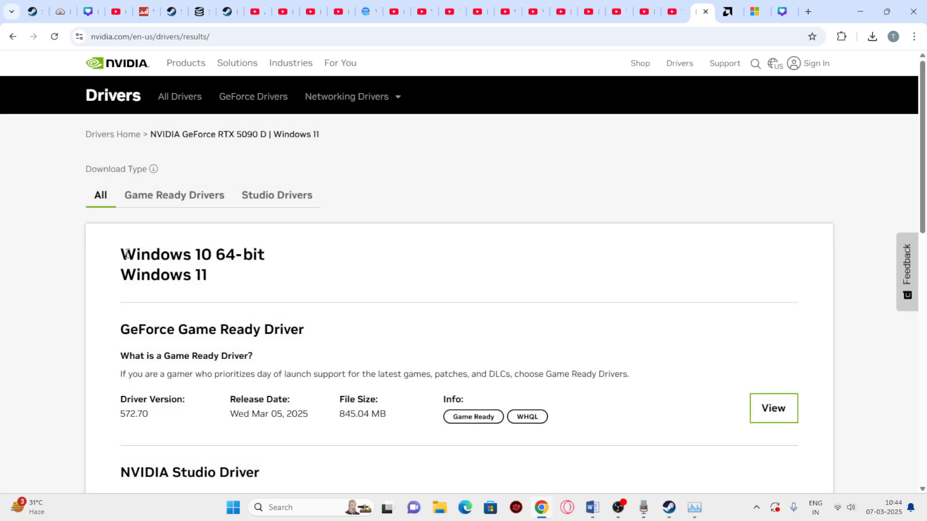
Highlight the Windows 10 64-bit heading and the Game Ready Driver's version and release date, and open that driver's details page
{"action": "left_click_drag", "start_coordinate": [124, 254], "coordinate": [269, 263]}
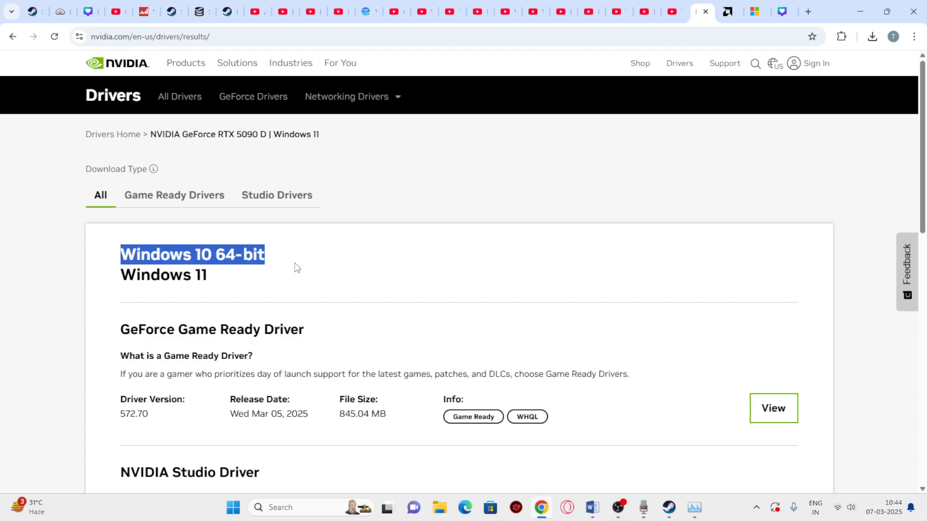
{"action": "left_click", "coordinate": [340, 268]}
{"action": "scroll", "coordinate": [337, 268], "scroll_direction": "down", "scroll_amount": 2}
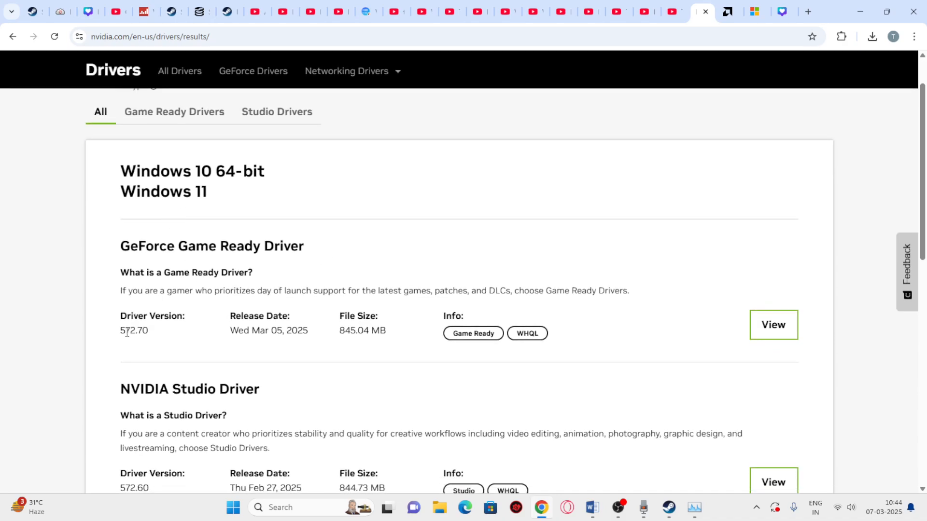
{"action": "left_click_drag", "start_coordinate": [134, 330], "coordinate": [309, 330]}
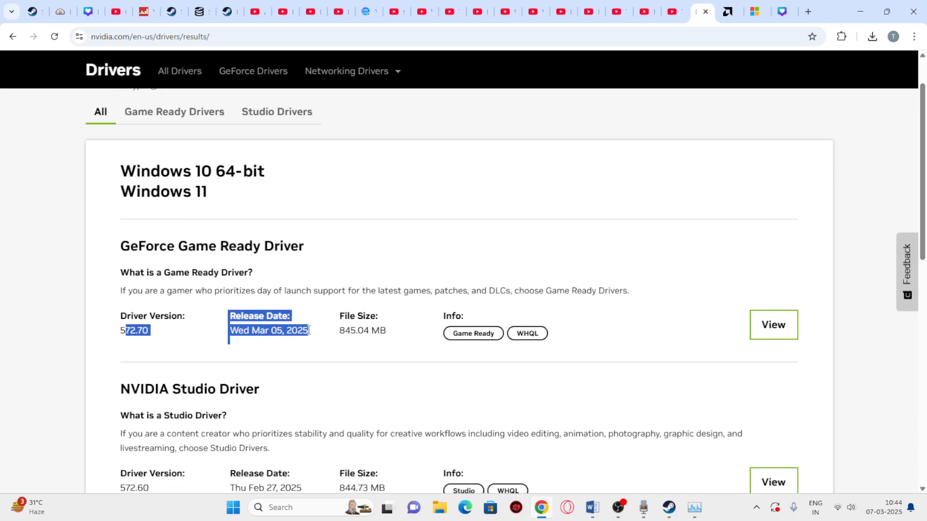
{"action": "left_click", "coordinate": [396, 240]}
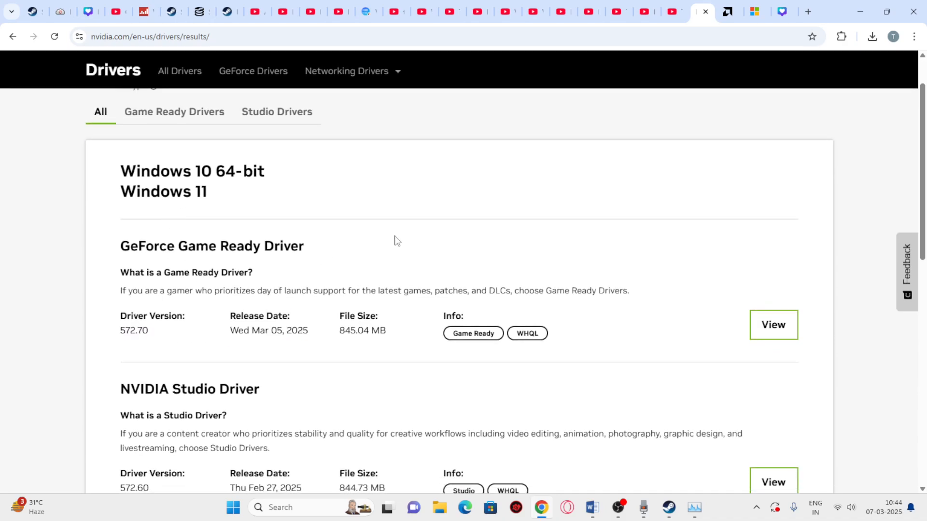
{"action": "left_click", "coordinate": [774, 328]}
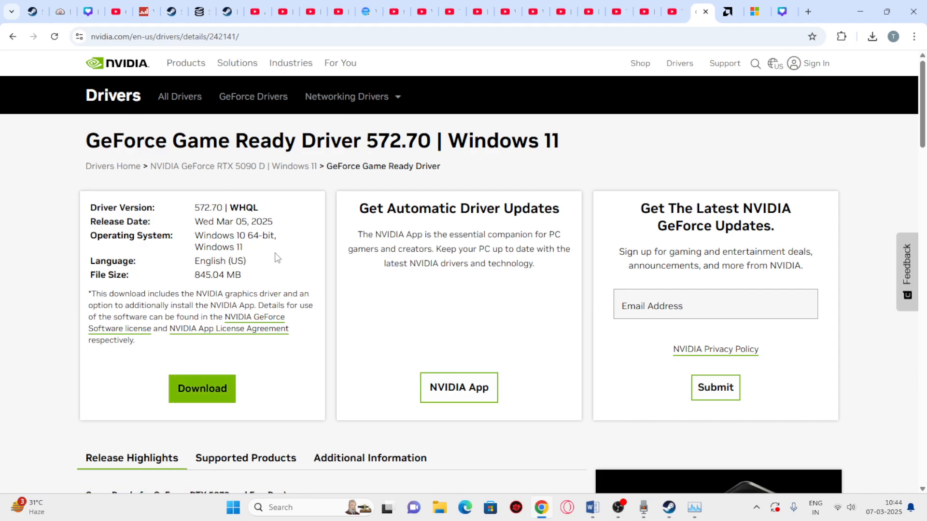
Switch to the open AMD drivers page and browse products by Graphics and the Radeon RX family
{"action": "left_click", "coordinate": [727, 11]}
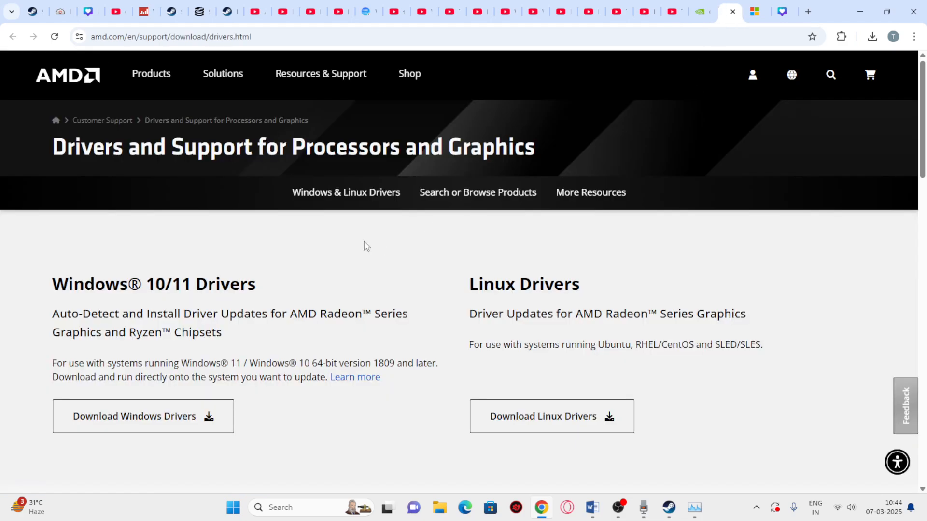
{"action": "scroll", "coordinate": [258, 247], "scroll_direction": "down", "scroll_amount": 6}
{"action": "scroll", "coordinate": [257, 246], "scroll_direction": "down", "scroll_amount": 2}
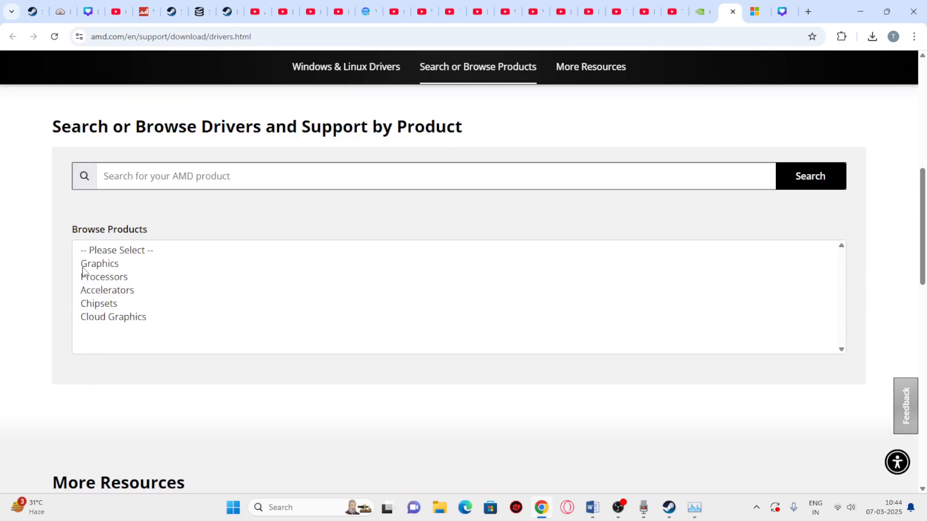
{"action": "left_click", "coordinate": [111, 265]}
{"action": "scroll", "coordinate": [203, 232], "scroll_direction": "down", "scroll_amount": 2}
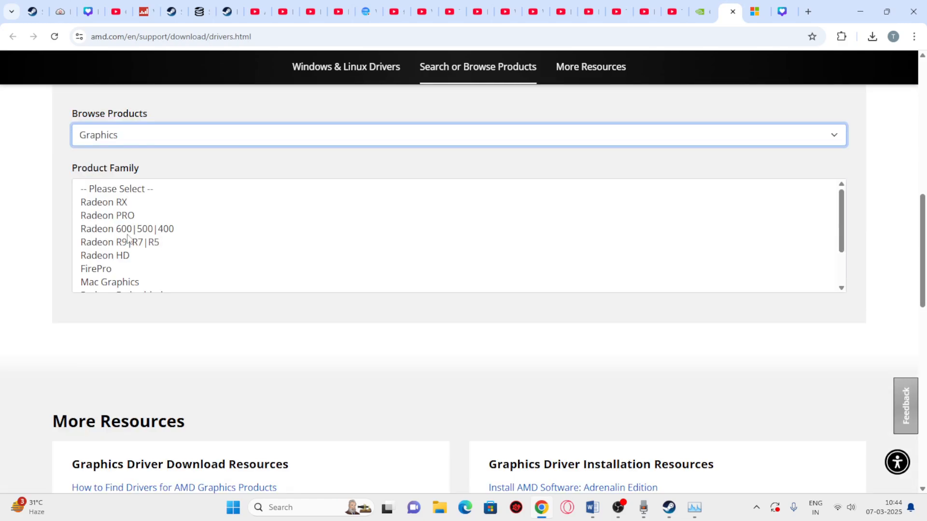
{"action": "left_click", "coordinate": [119, 203]}
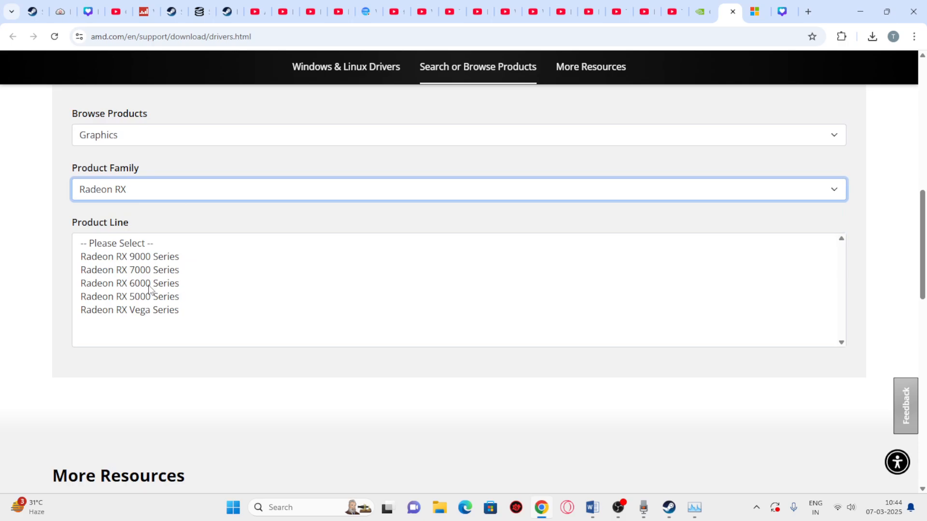
Choose the Radeon RX 5000 Series and AMD Radeon RX 5700, and submit to show its drivers by operating system
{"action": "left_click", "coordinate": [146, 296]}
{"action": "scroll", "coordinate": [155, 277], "scroll_direction": "down", "scroll_amount": 2}
{"action": "left_click", "coordinate": [161, 226]}
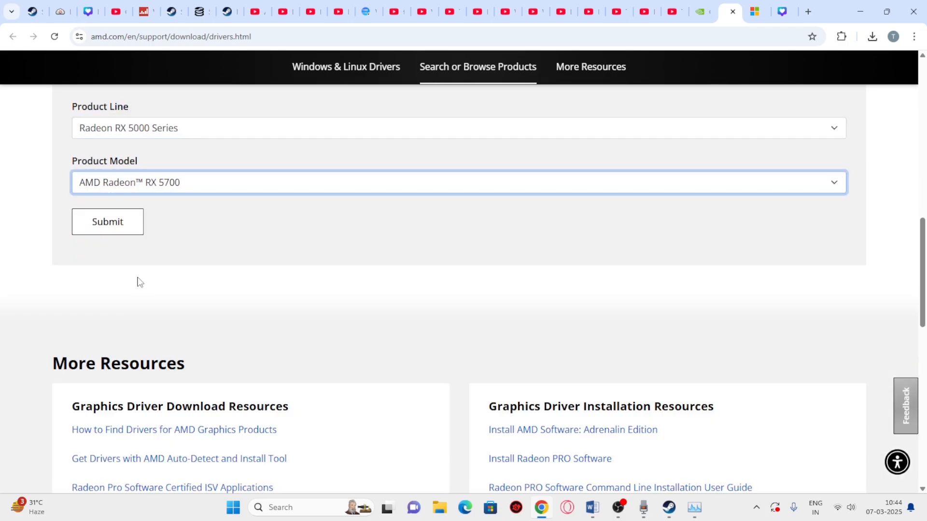
{"action": "left_click", "coordinate": [124, 230]}
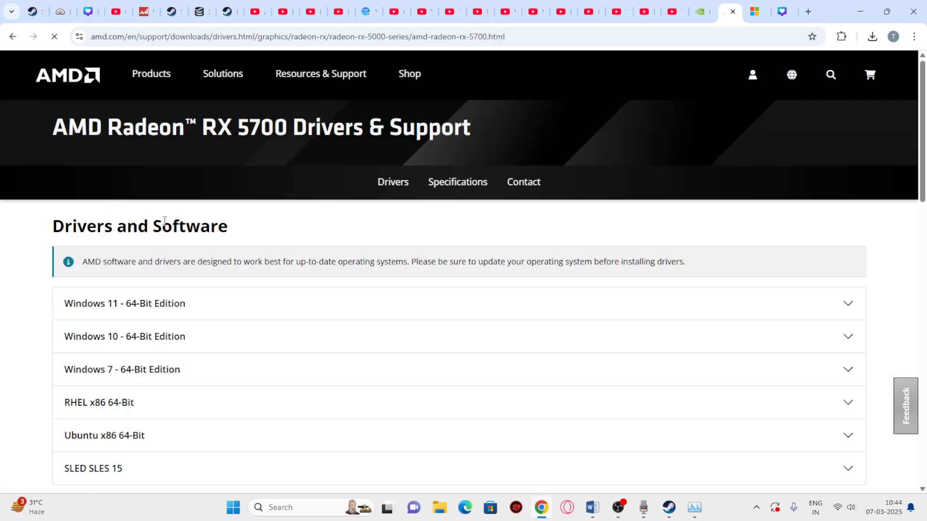
{"action": "scroll", "coordinate": [164, 221], "scroll_direction": "down", "scroll_amount": 2}
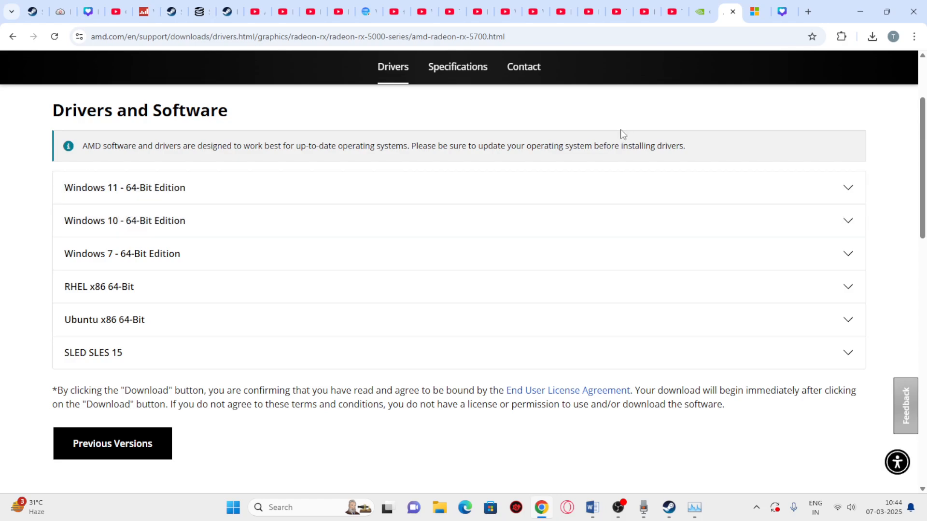
Show the Microsoft Visual C++ Redistributable downloads page and highlight the X64 and X86 architectures in the latest version table
{"action": "left_click", "coordinate": [752, 12]}
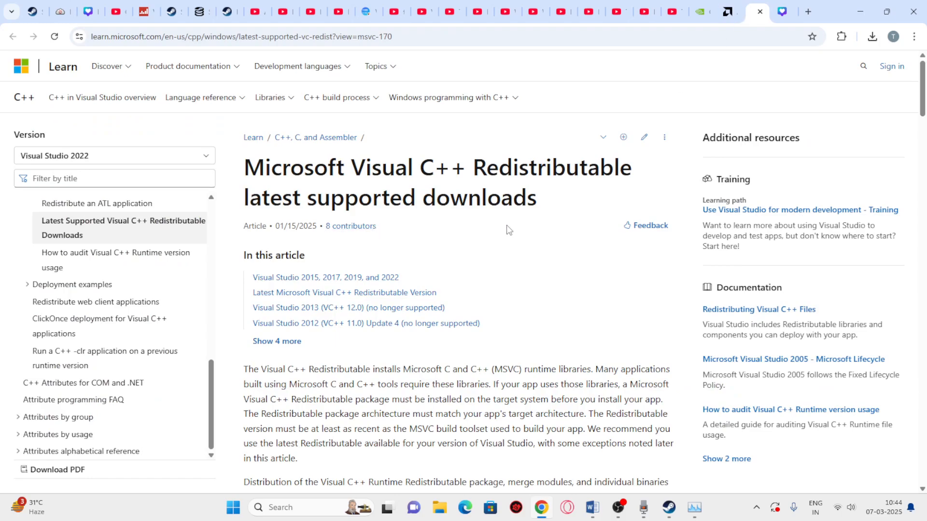
{"action": "scroll", "coordinate": [513, 227], "scroll_direction": "down", "scroll_amount": 10}
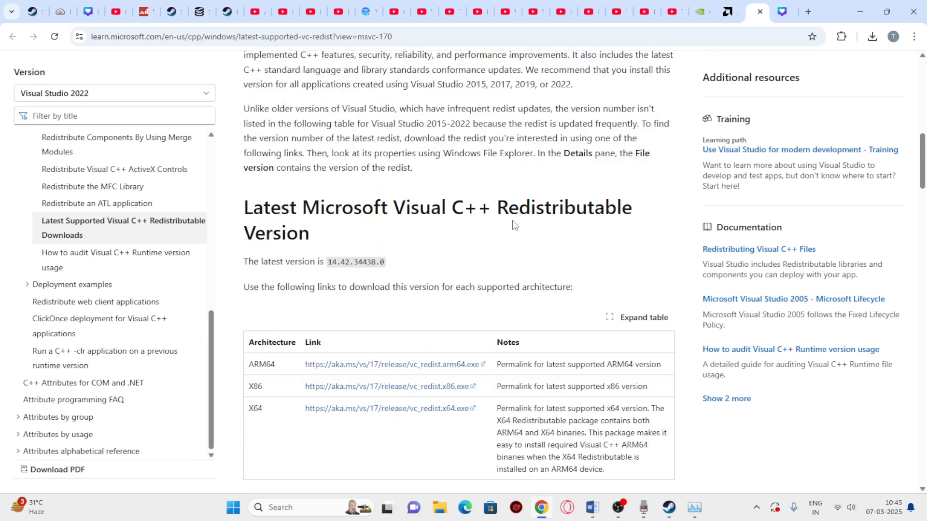
{"action": "double_click", "coordinate": [252, 293]}
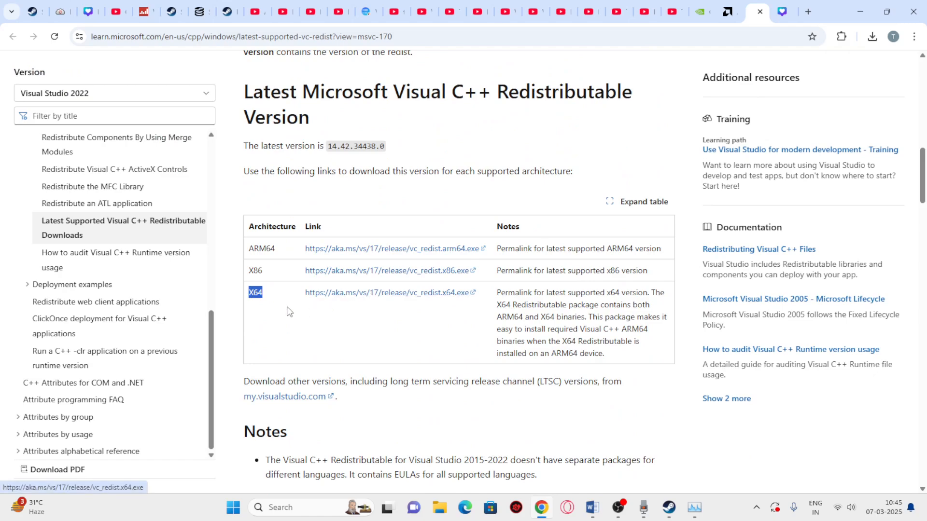
{"action": "double_click", "coordinate": [252, 270]}
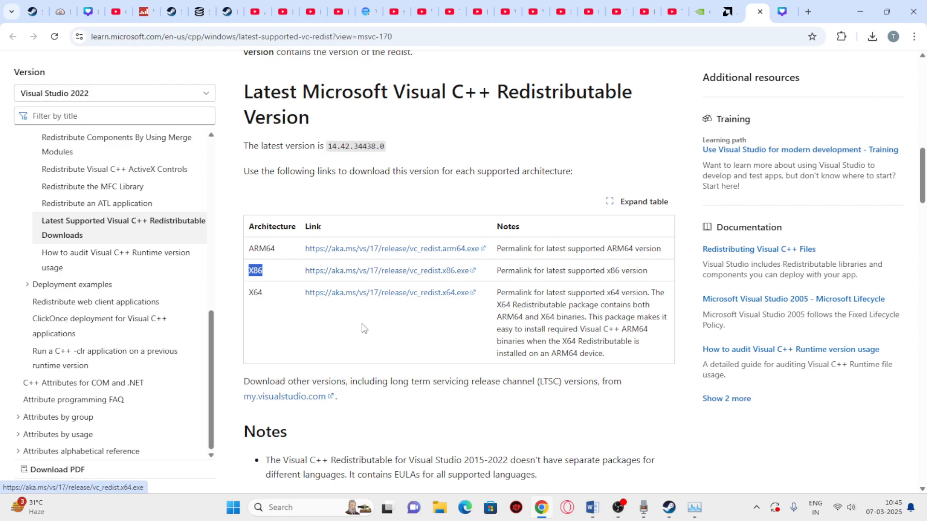
{"action": "left_click", "coordinate": [349, 344]}
Switch to the Word list of fixes and highlight the items on verifying game files and reinstalling the game
{"action": "left_click", "coordinate": [593, 507]}
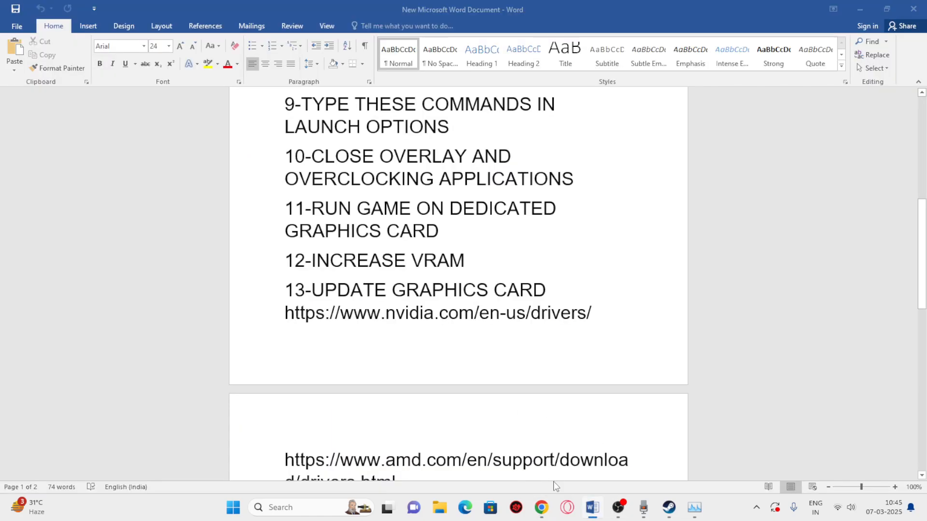
{"action": "scroll", "coordinate": [417, 359], "scroll_direction": "down", "scroll_amount": 2}
{"action": "scroll", "coordinate": [414, 296], "scroll_direction": "down", "scroll_amount": 5}
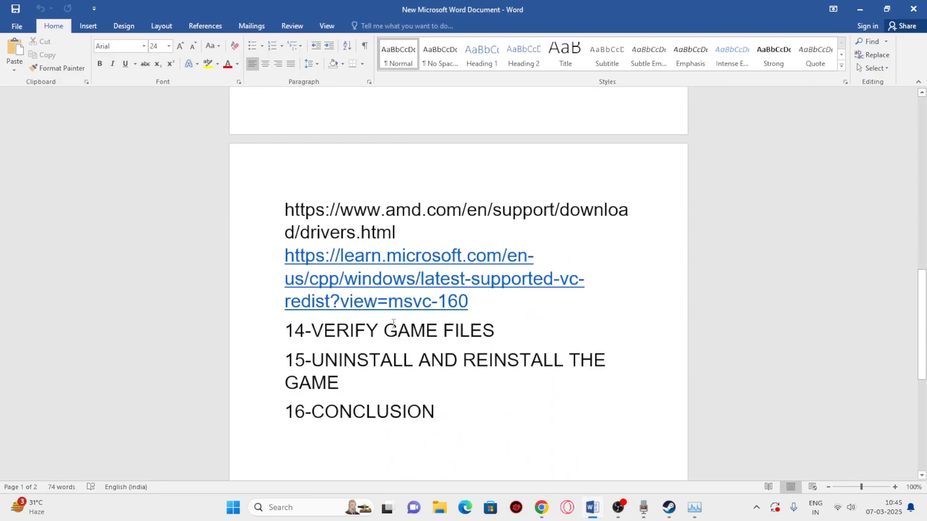
{"action": "left_click_drag", "start_coordinate": [312, 331], "coordinate": [490, 379]}
{"action": "left_click", "coordinate": [534, 447]}
Switch to Steam, verify the integrity of FragPunk's installed game files, and close the game's properties
{"action": "left_click", "coordinate": [669, 507]}
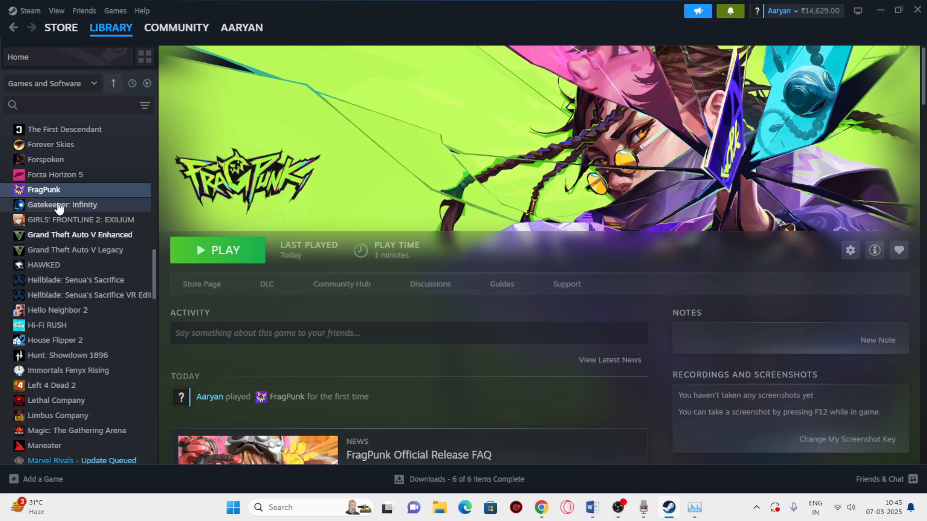
{"action": "right_click", "coordinate": [69, 193]}
{"action": "left_click", "coordinate": [88, 283]}
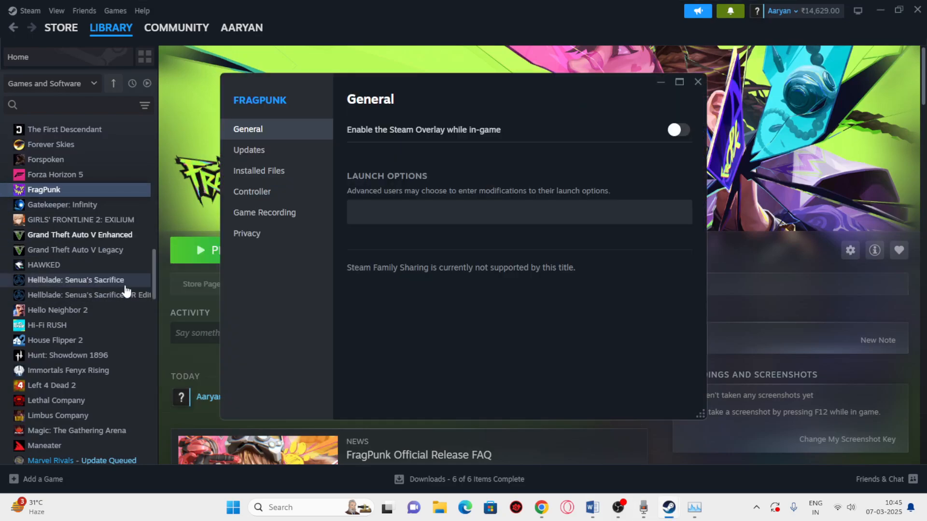
{"action": "left_click", "coordinate": [275, 170]}
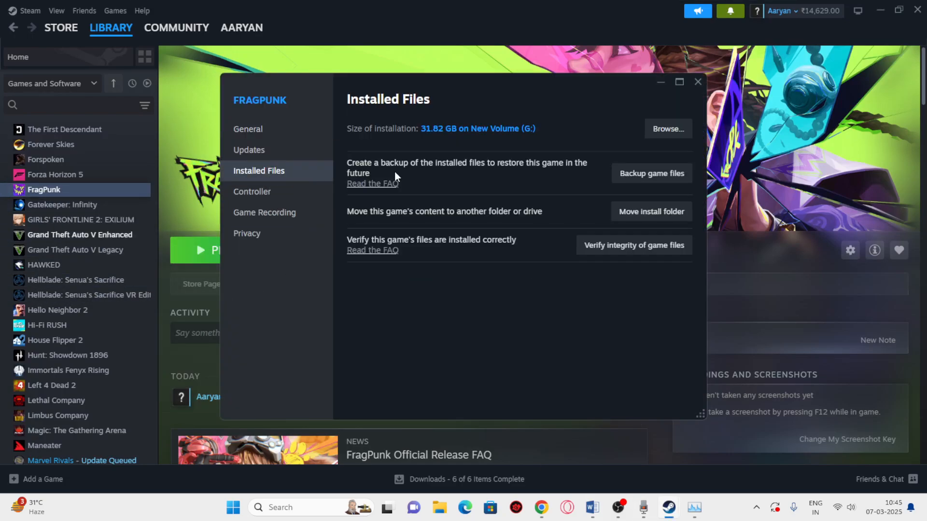
{"action": "left_click", "coordinate": [644, 244]}
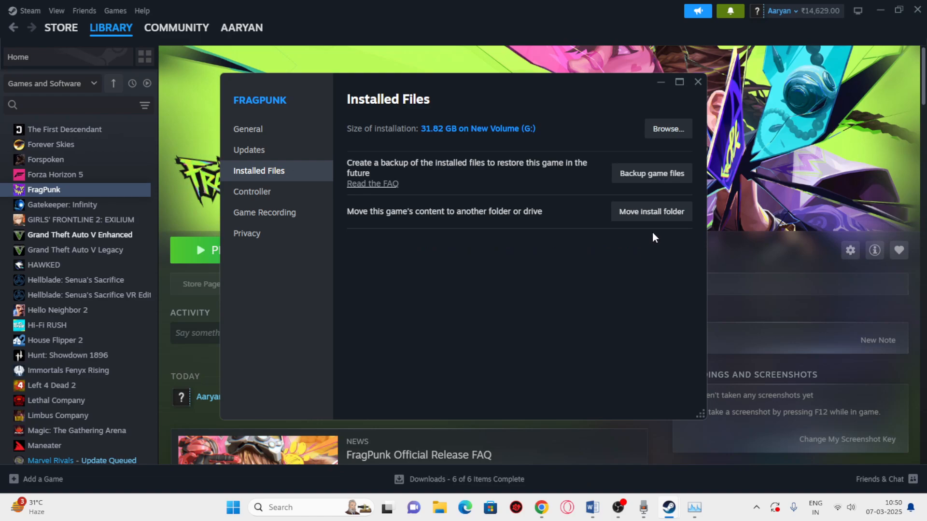
{"action": "left_click", "coordinate": [699, 82]}
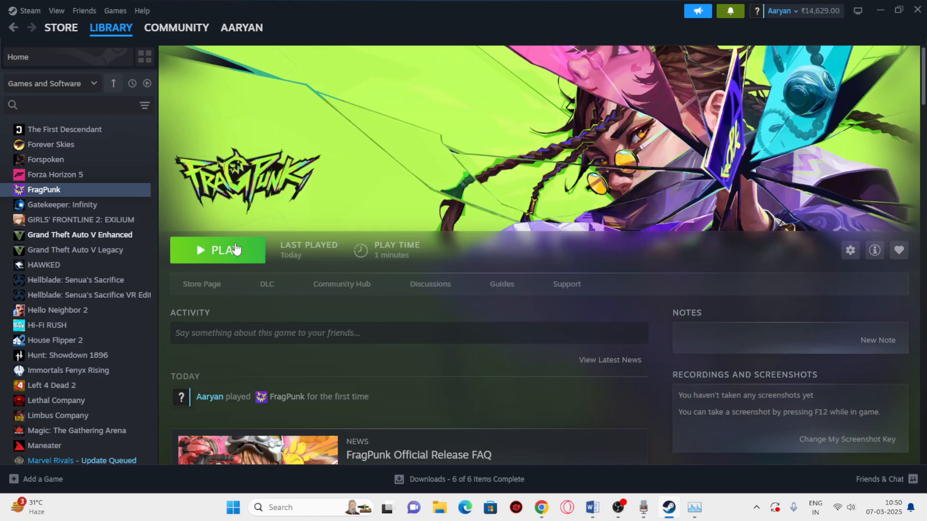
Show the management options for FragPunk, including Uninstall, and dismiss them without choosing any
{"action": "right_click", "coordinate": [55, 193]}
{"action": "mouse_move", "coordinate": [89, 258]}
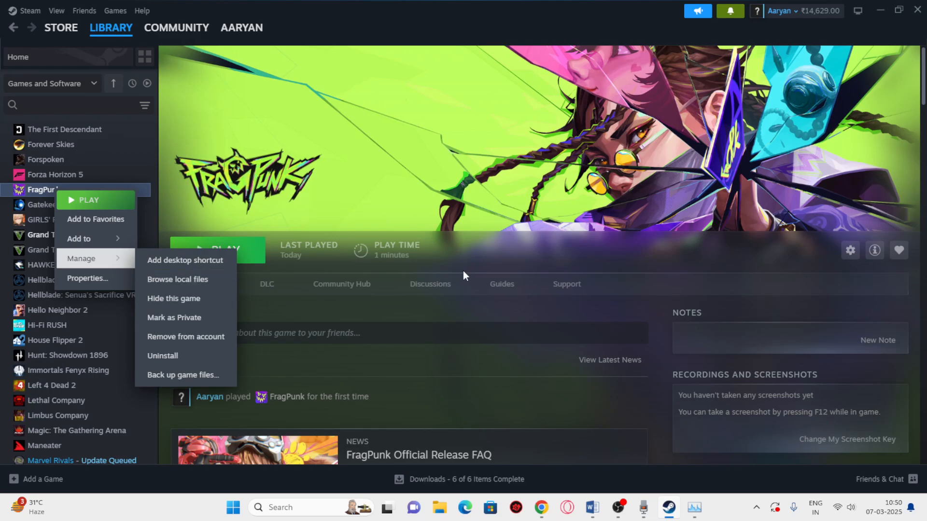
{"action": "left_click", "coordinate": [537, 254]}
Switch to File Explorer, check the free space of the drives in This PC, and close the window
{"action": "left_click", "coordinate": [439, 508]}
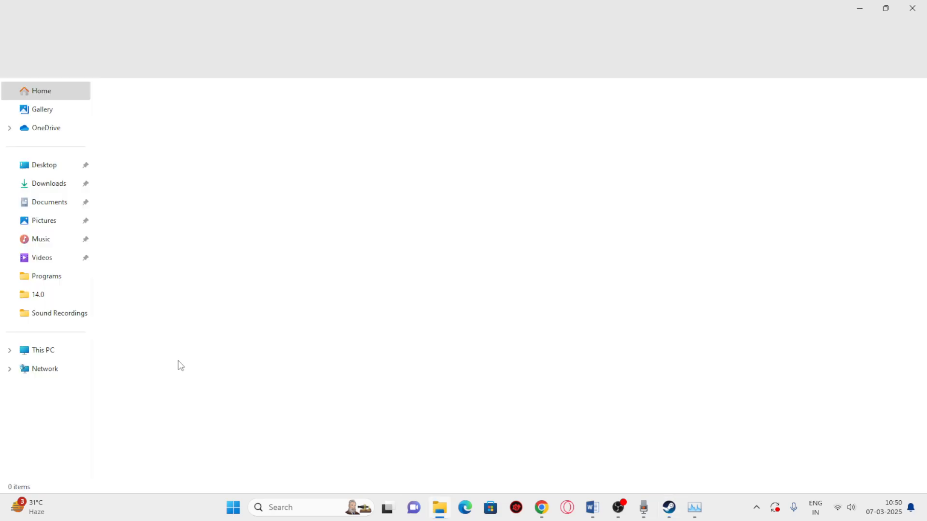
{"action": "left_click", "coordinate": [50, 350]}
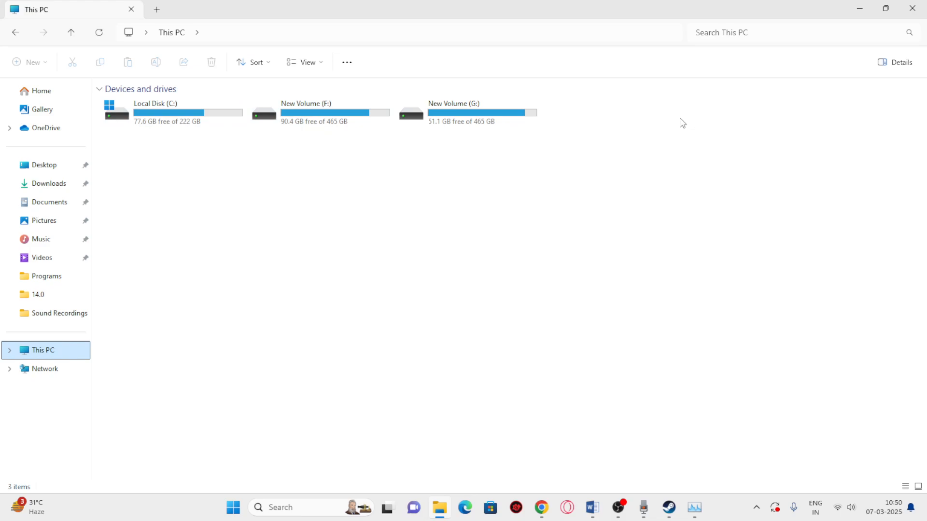
{"action": "left_click", "coordinate": [923, 10]}
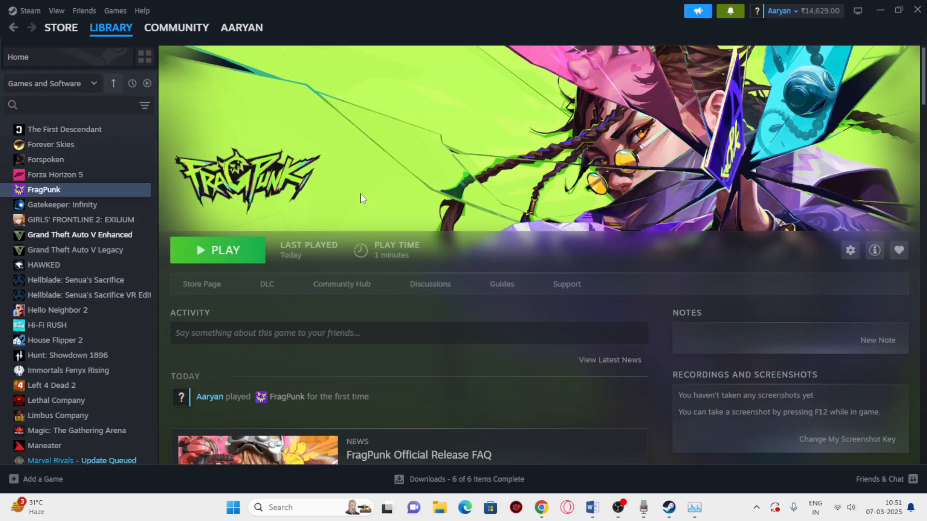